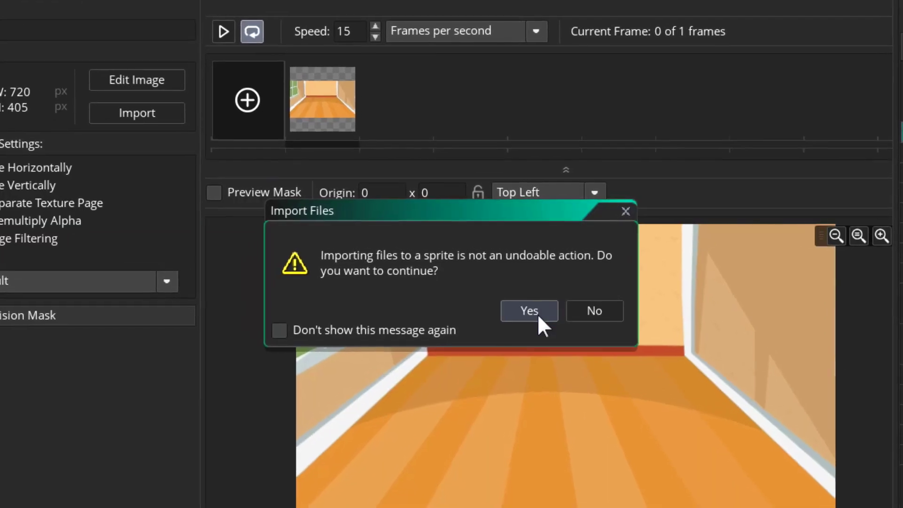
pyautogui.click(535, 294)
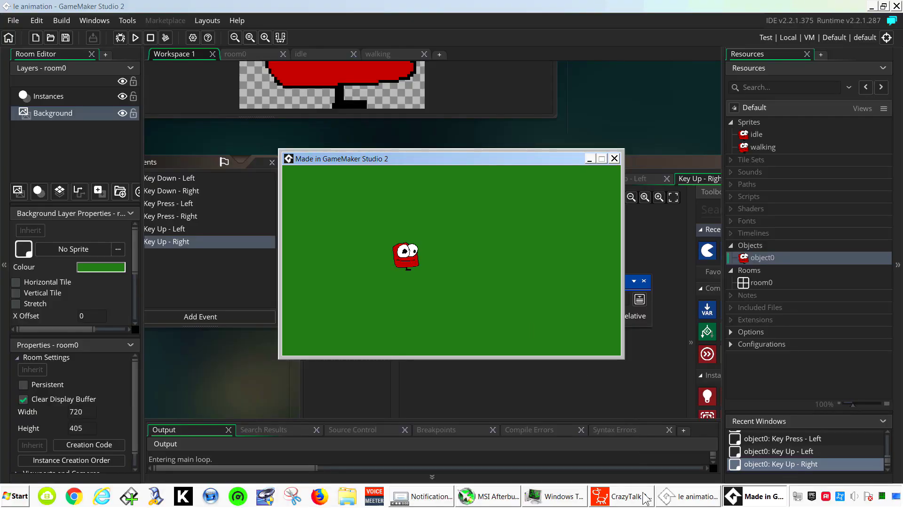
# - Switch to CrazyTalk Animator 3 and place the Ted_S character from the G3 Human actor templates on the stage
pyautogui.click(634, 497)
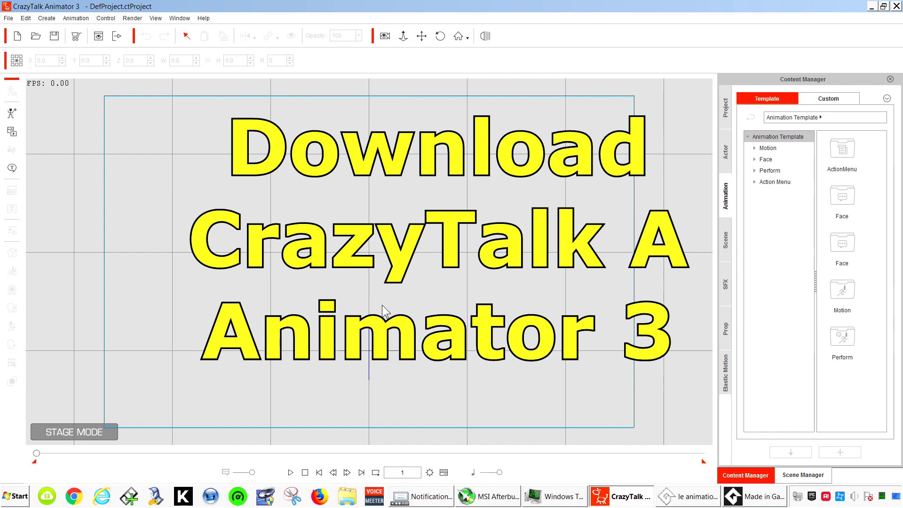
pyautogui.click(724, 162)
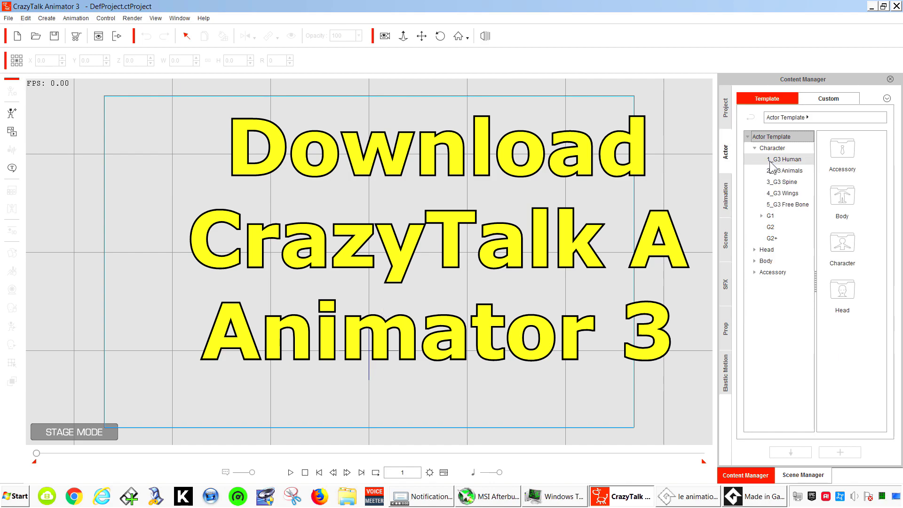
pyautogui.click(773, 159)
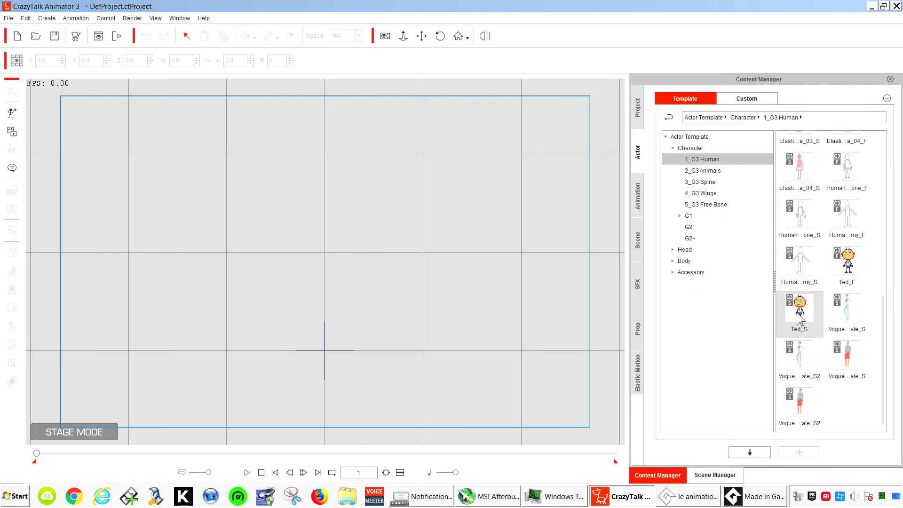
pyautogui.moveTo(794, 317); pyautogui.dragTo(278, 195)
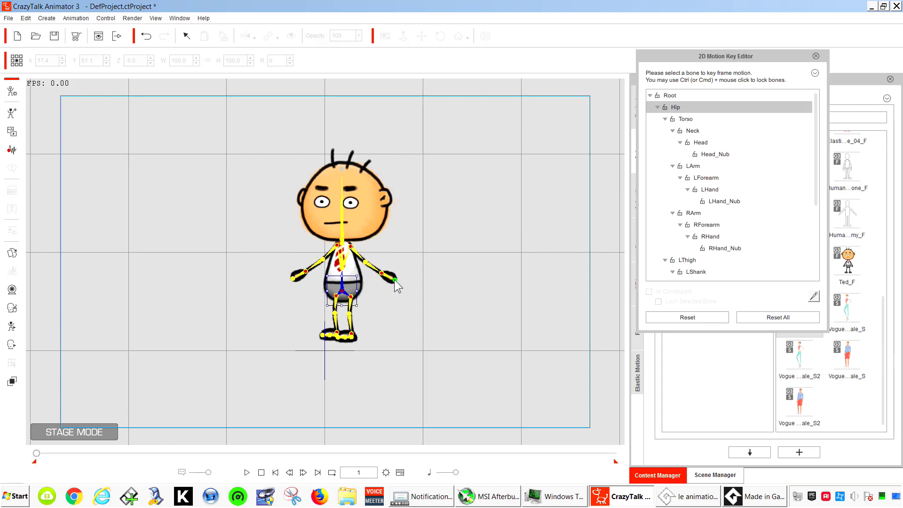
# - Pose Ted's left hand down beside the body and select the right hand bone in the 2D Motion Key Editor
pyautogui.click(394, 283)
pyautogui.moveTo(392, 285); pyautogui.dragTo(369, 280)
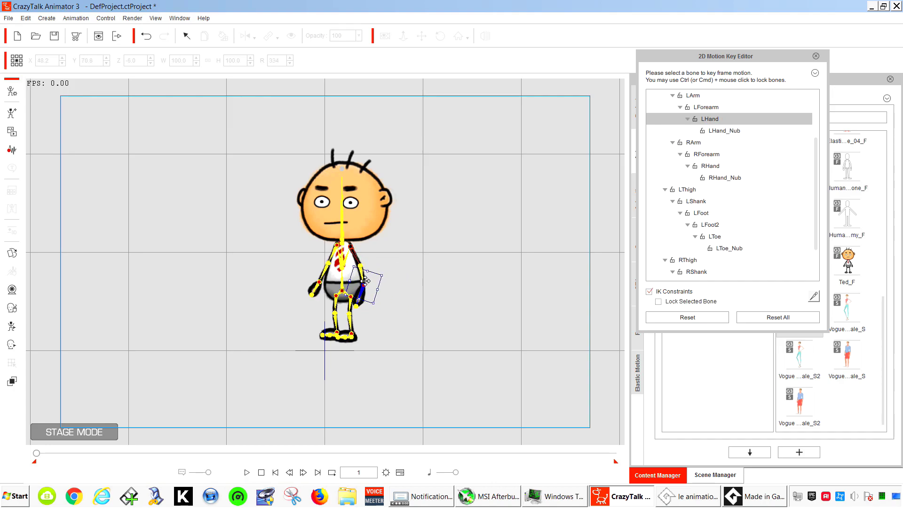
pyautogui.click(320, 287)
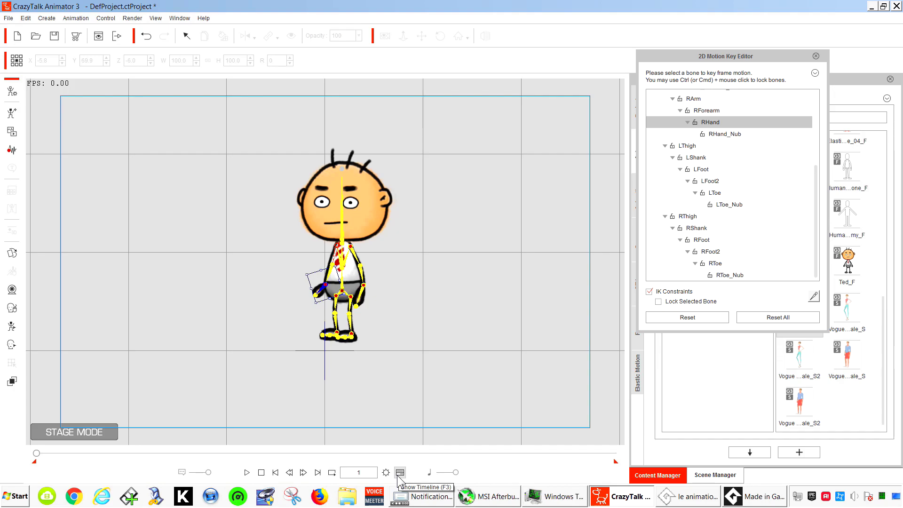
# - Show the timeline, go to frame 10 and pose Ted's head by hand for a key frame
pyautogui.click(398, 473)
pyautogui.moveTo(112, 409); pyautogui.dragTo(154, 413)
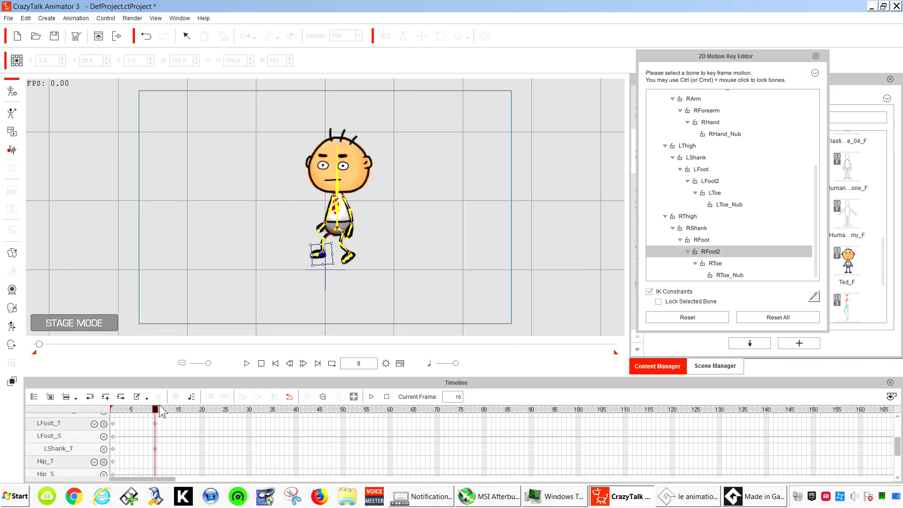
pyautogui.moveTo(158, 412)
pyautogui.mouseDown()
pyautogui.moveTo(104, 408)
pyautogui.moveTo(155, 410)
pyautogui.mouseUp()
pyautogui.click(337, 193)
pyautogui.moveTo(348, 183); pyautogui.dragTo(347, 177)
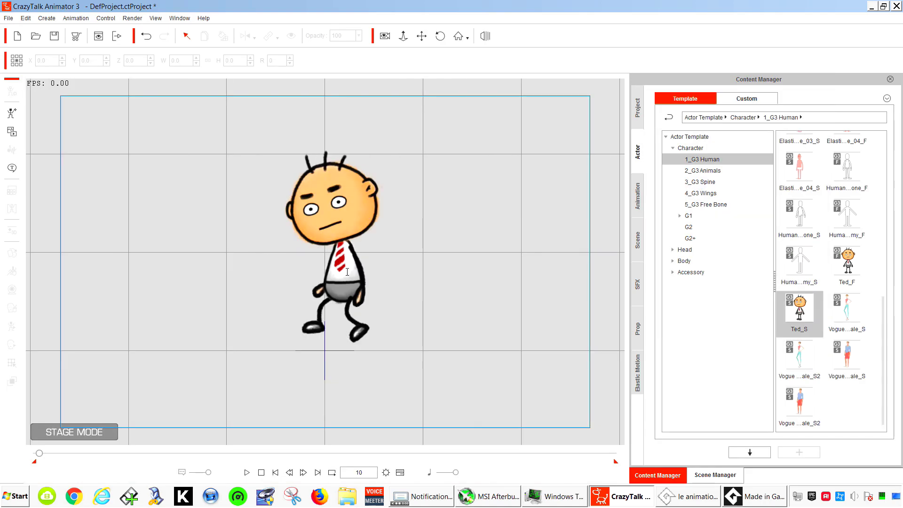
# - Apply the Walk(2L) motion from the Elastic Folks_Side Move animation templates to Ted
pyautogui.rightClick(347, 272)
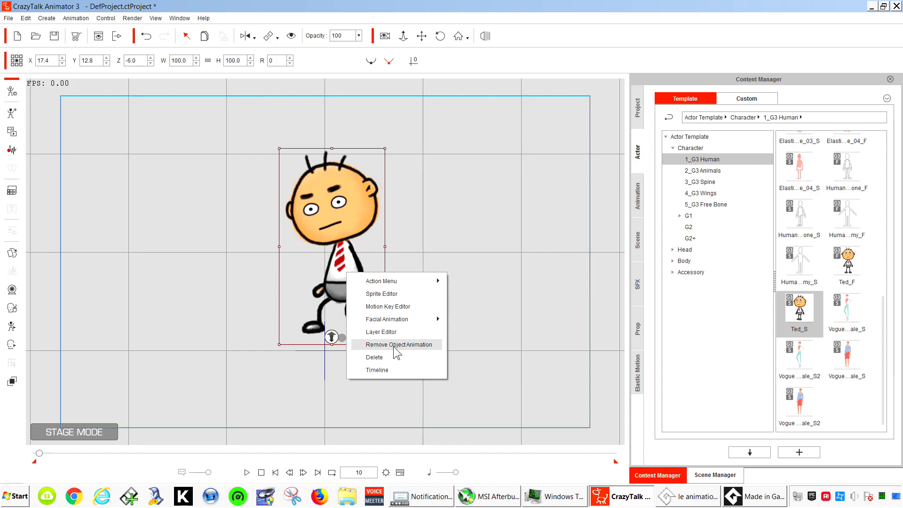
pyautogui.click(638, 195)
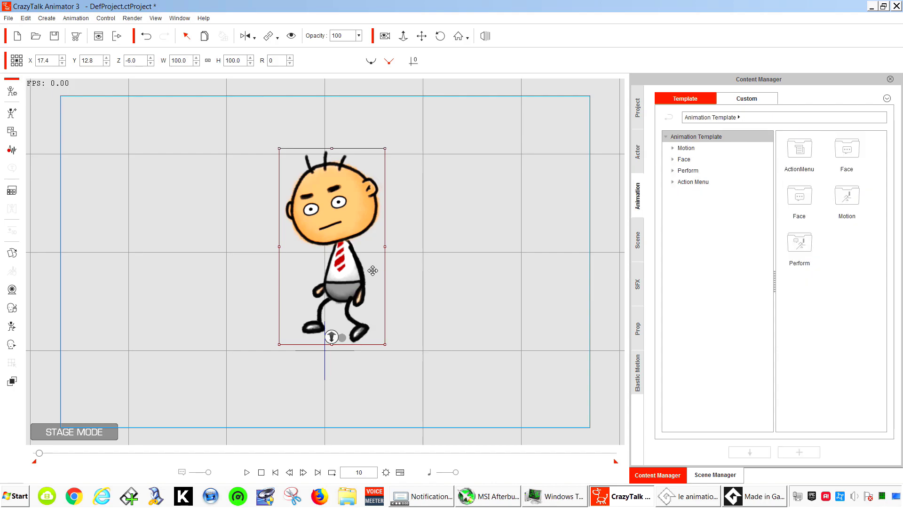
pyautogui.click(672, 148)
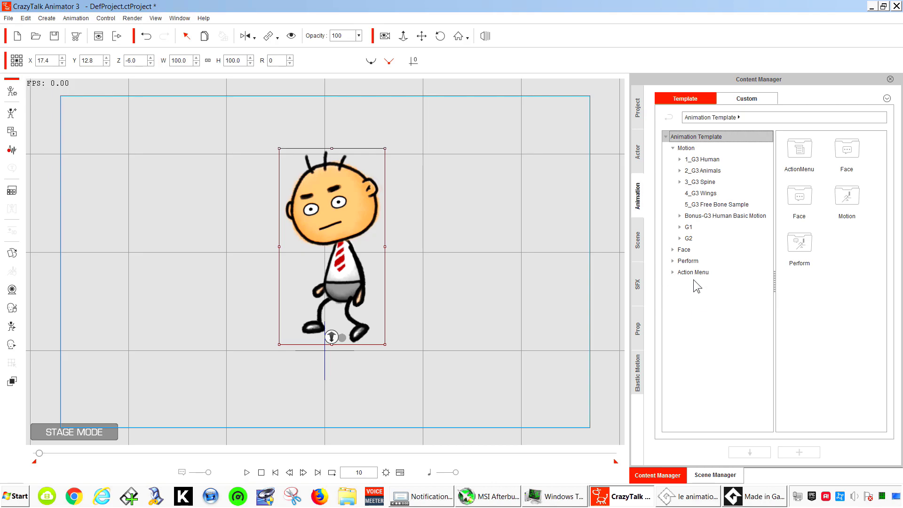
pyautogui.doubleClick(847, 204)
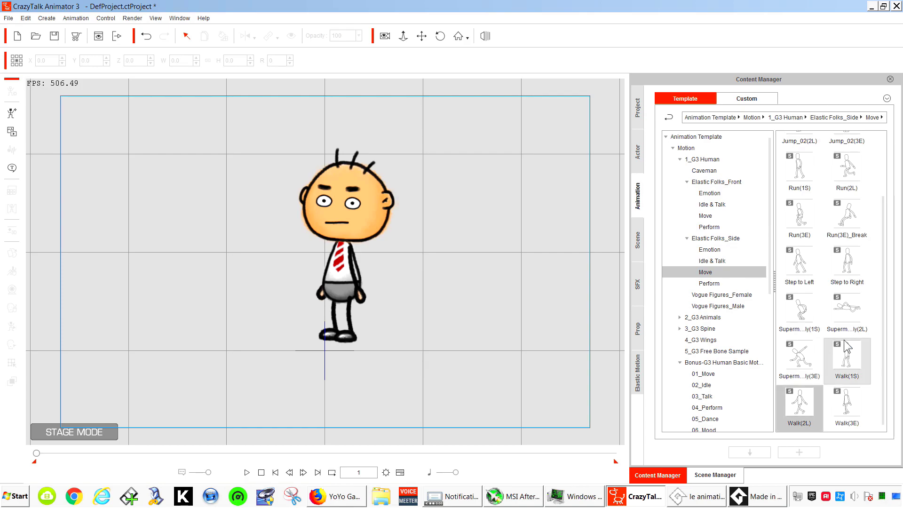
pyautogui.moveTo(799, 405); pyautogui.dragTo(343, 254)
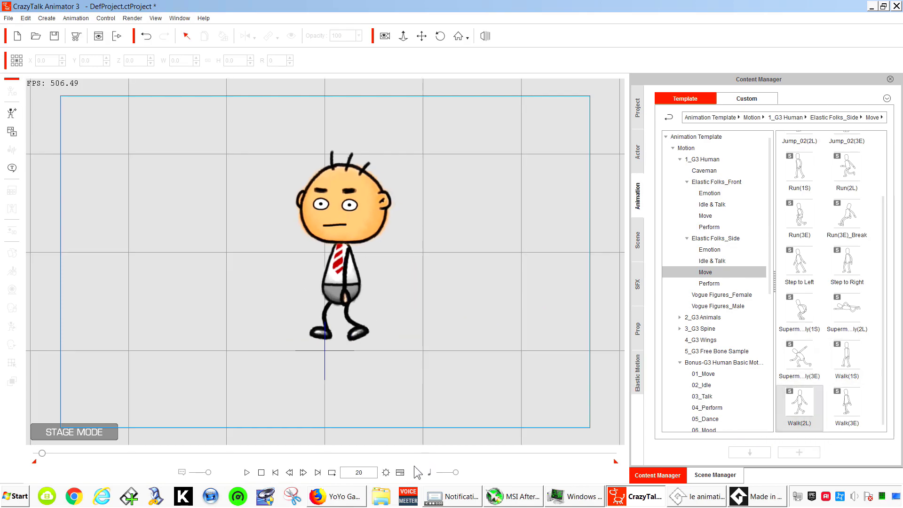
# - Show the timeline, shorten the playback range to end at frame 19 and play the walk cycle from the start
pyautogui.click(400, 471)
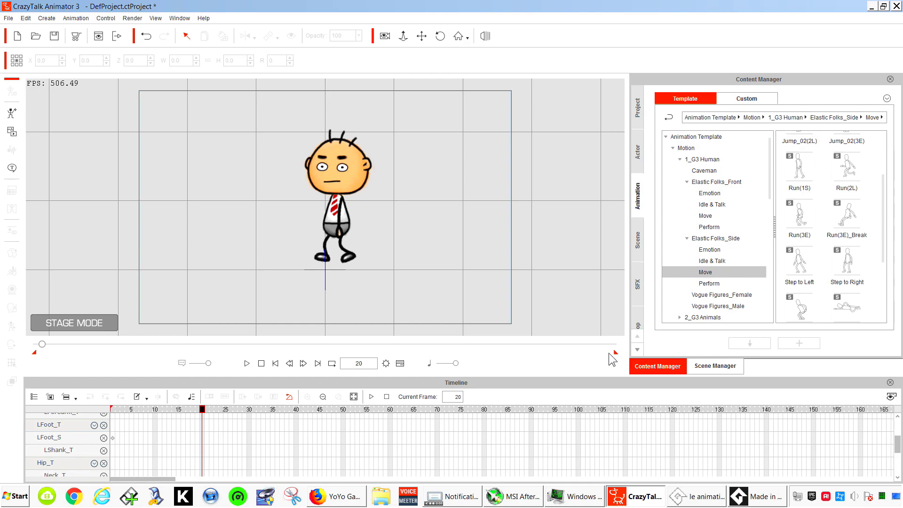
pyautogui.moveTo(610, 354); pyautogui.dragTo(59, 355)
pyautogui.moveTo(201, 407); pyautogui.dragTo(87, 419)
pyautogui.press('space')
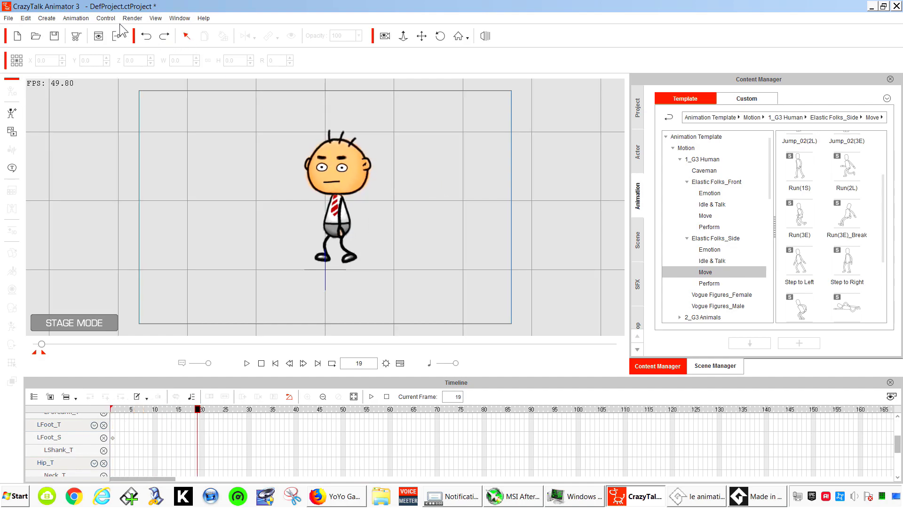
# - Open the render settings and choose PNG as the image output format
pyautogui.click(133, 18)
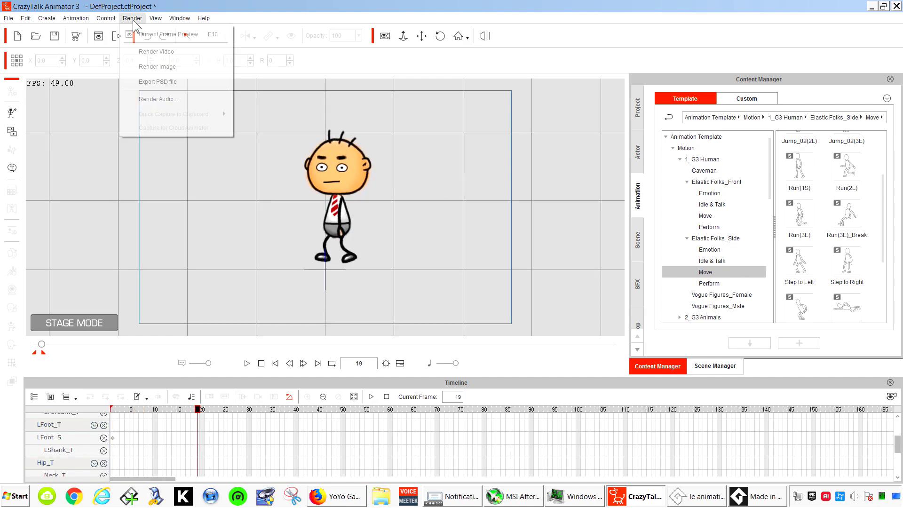
pyautogui.click(191, 54)
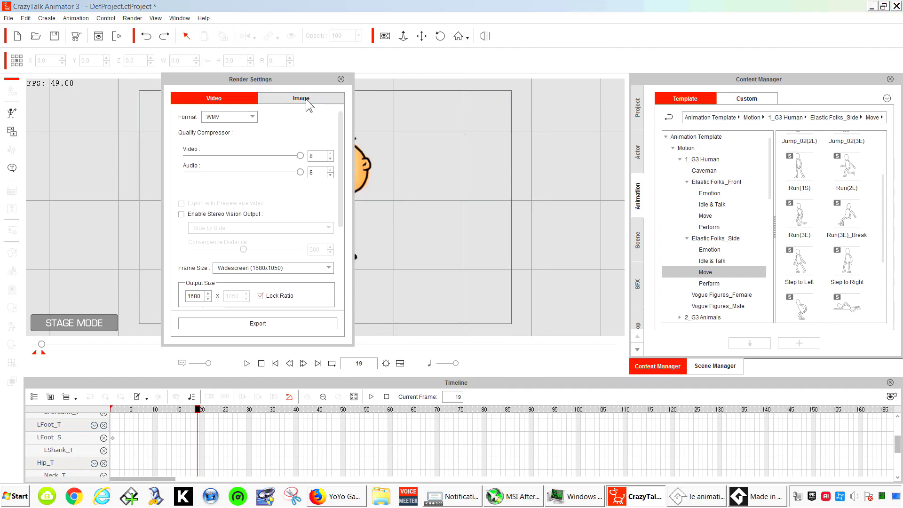
pyautogui.click(301, 98)
pyautogui.click(252, 117)
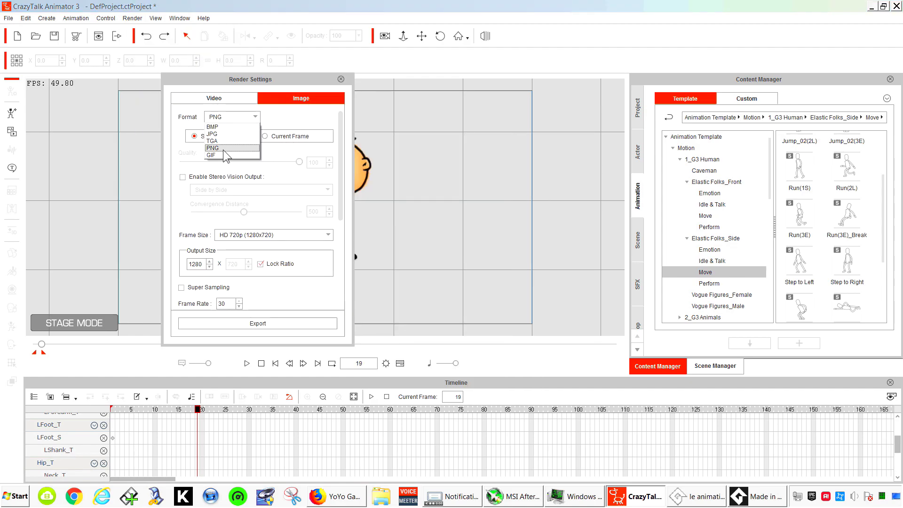
pyautogui.click(223, 148)
# - Unlock the output aspect ratio, set the output width to 300 and close the render settings
pyautogui.click(260, 264)
pyautogui.write('3')
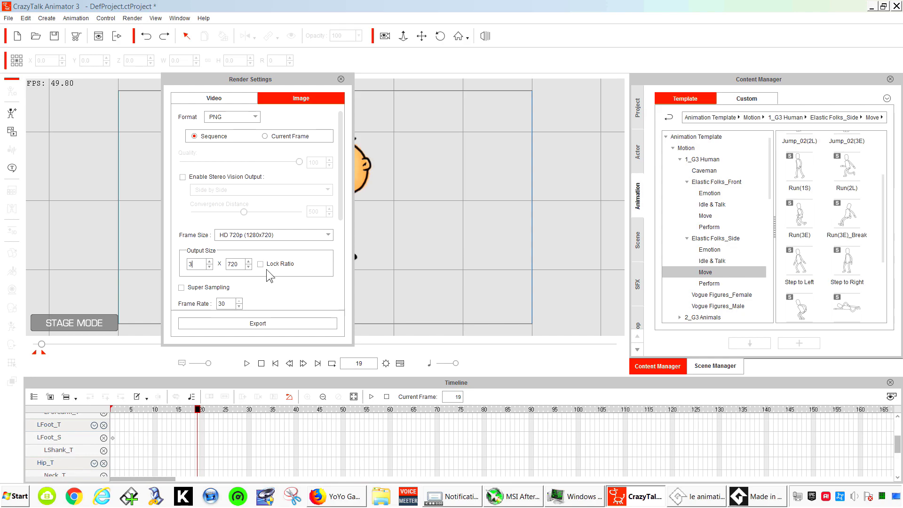
pyautogui.write('00')
pyautogui.moveTo(240, 263); pyautogui.dragTo(199, 265)
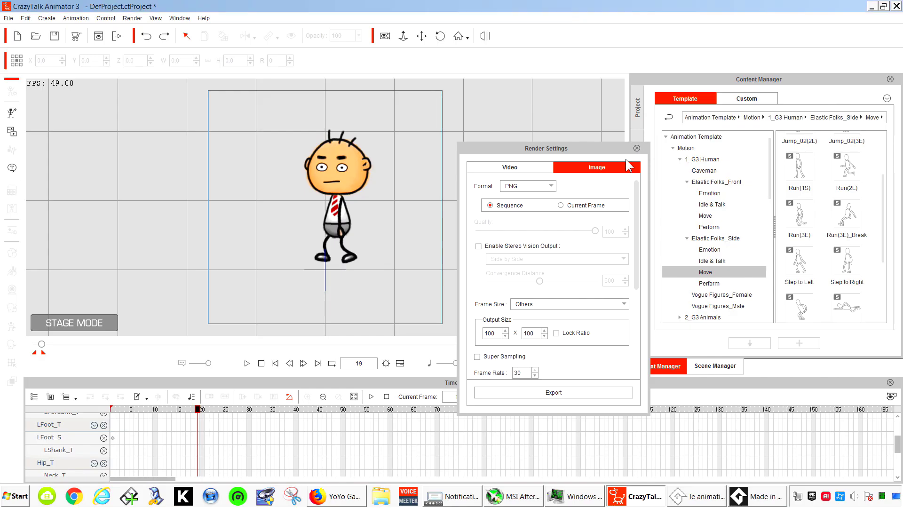
pyautogui.click(637, 147)
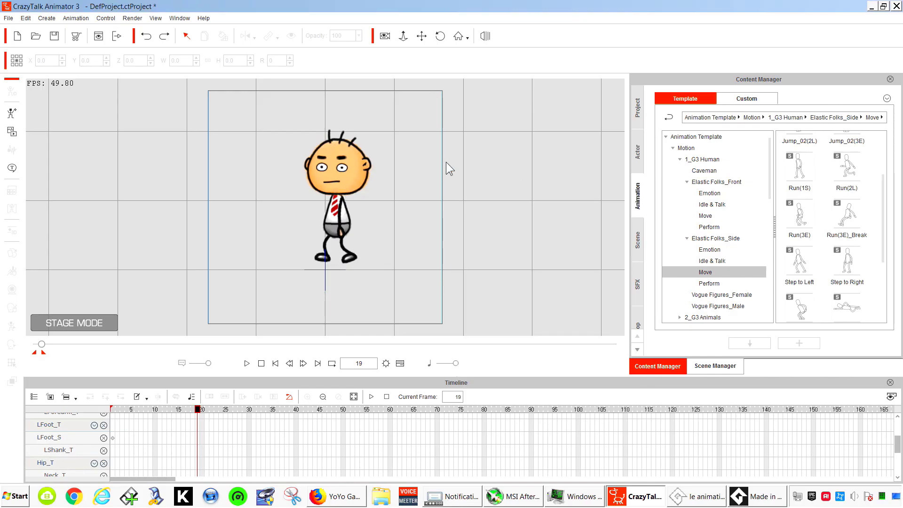
# - Zoom and pan the camera to about X 19.3, Y 103.2, Z 1311.2 so Ted fills the square frame
pyautogui.click(403, 36)
pyautogui.click(385, 36)
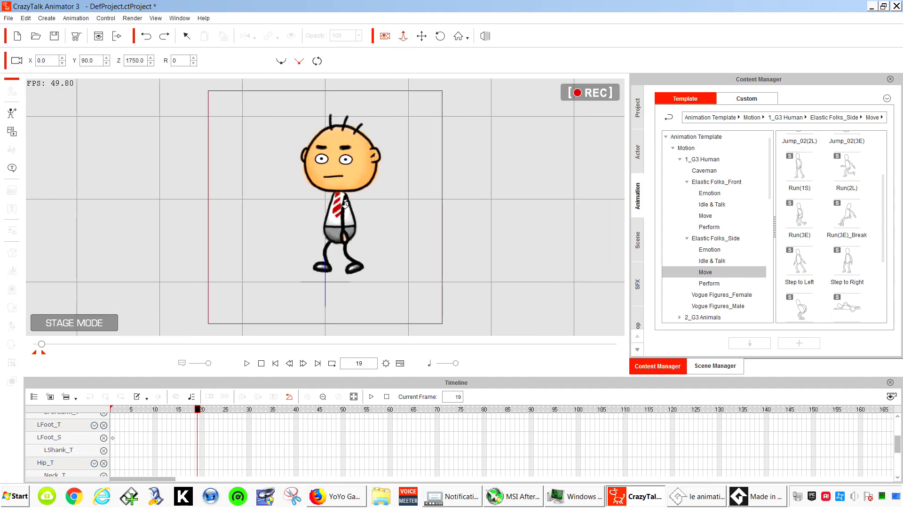
pyautogui.moveTo(350, 205); pyautogui.dragTo(389, 99)
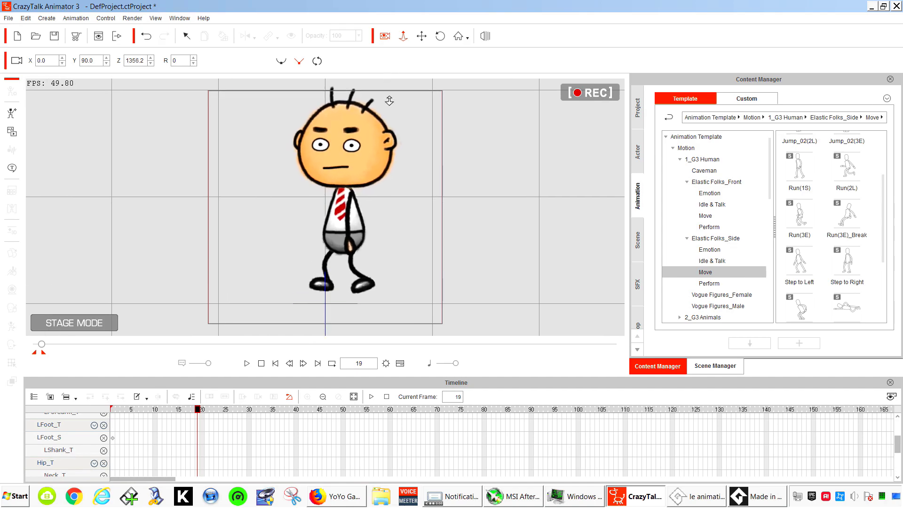
pyautogui.press('x')
pyautogui.moveTo(384, 181); pyautogui.dragTo(342, 211)
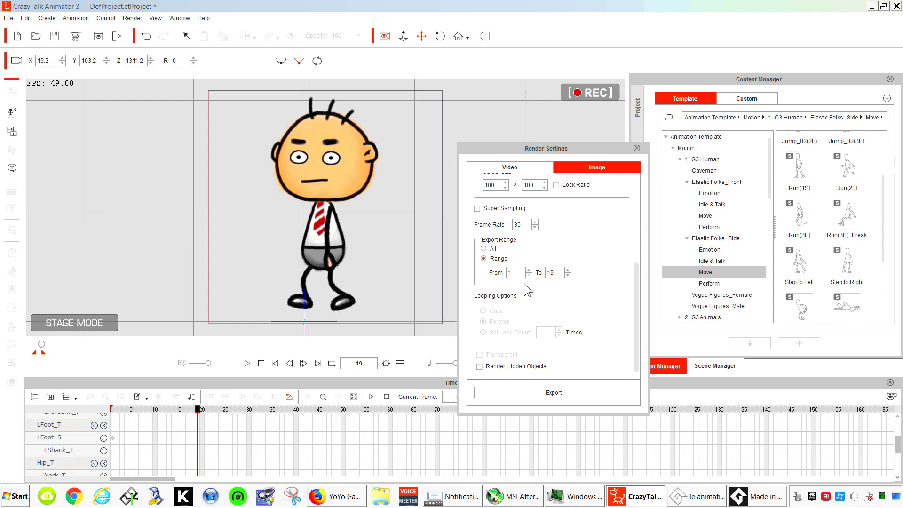
# - Export the PNG sequence under the file name walking into a new folder named walking animation
pyautogui.doubleClick(524, 225)
pyautogui.click(547, 393)
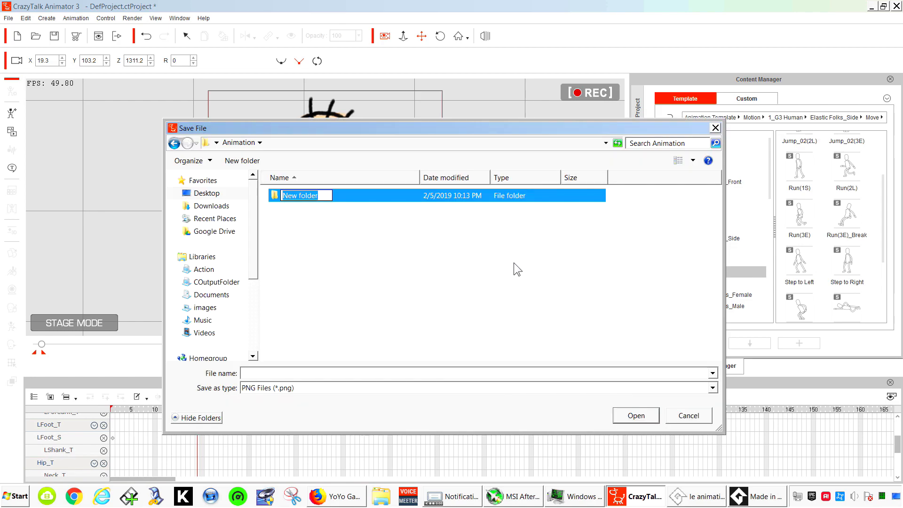
pyautogui.write('walking animation')
pyautogui.press('Return')
pyautogui.press('Return')
pyautogui.write('walking')
pyautogui.press('Return')
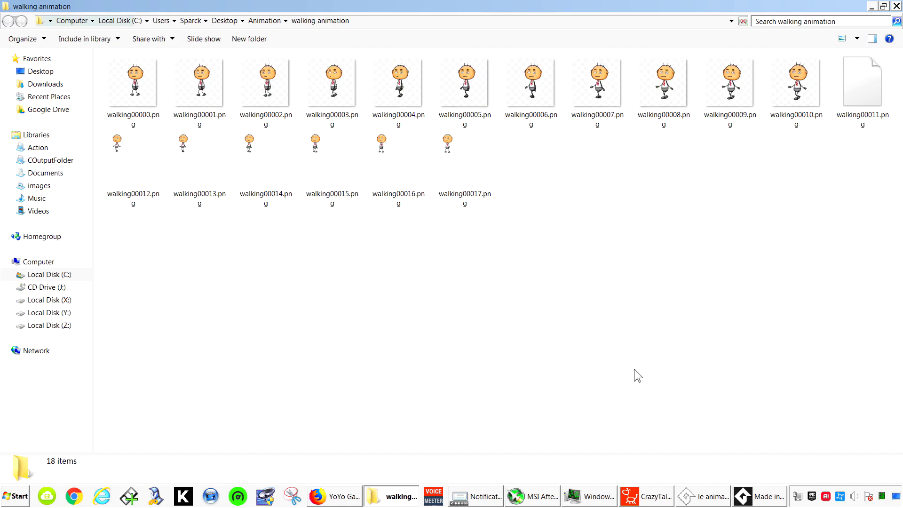
# - Switch to GameMaker Studio 2, import walking00000.png through walking00017.png into the walking sprite and preview its animation
pyautogui.click(712, 501)
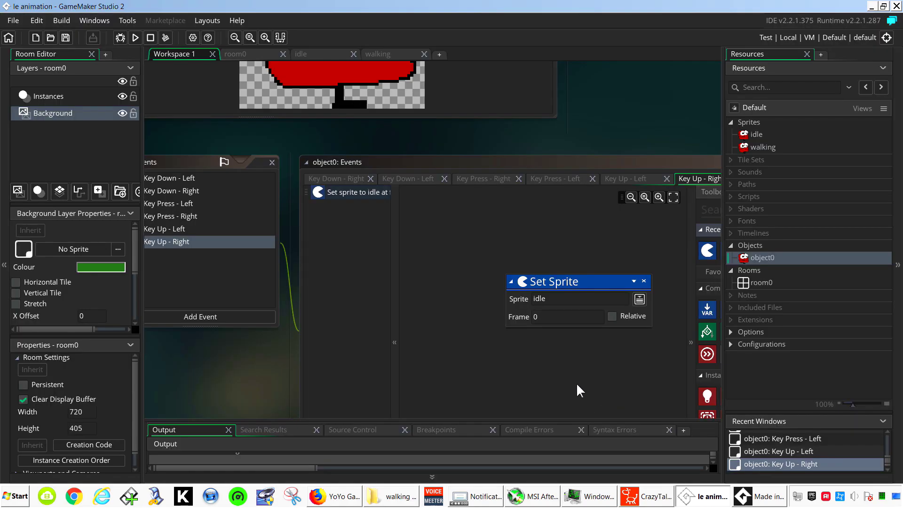
pyautogui.doubleClick(775, 148)
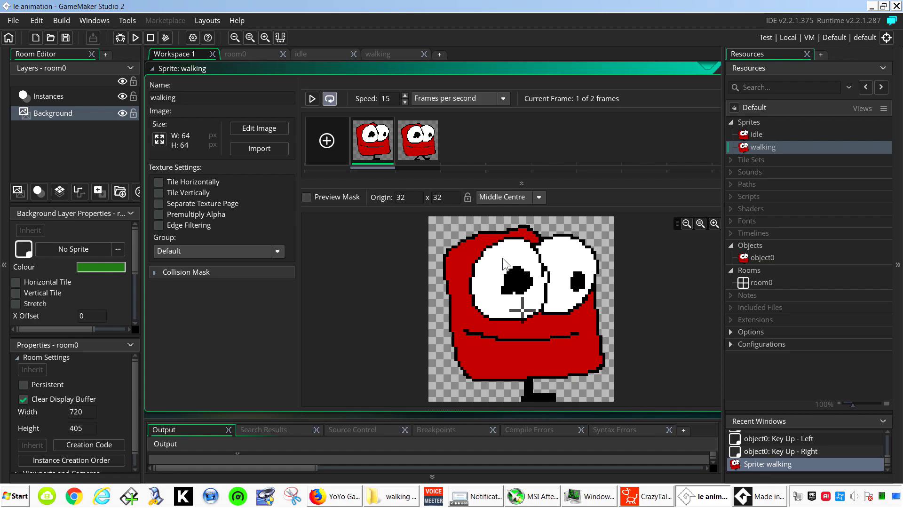
pyautogui.click(270, 147)
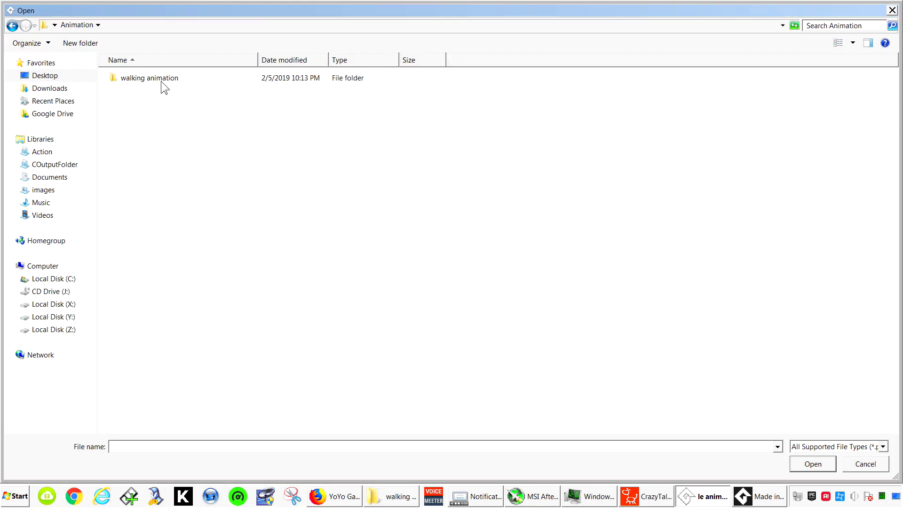
pyautogui.doubleClick(161, 80)
pyautogui.click(140, 89)
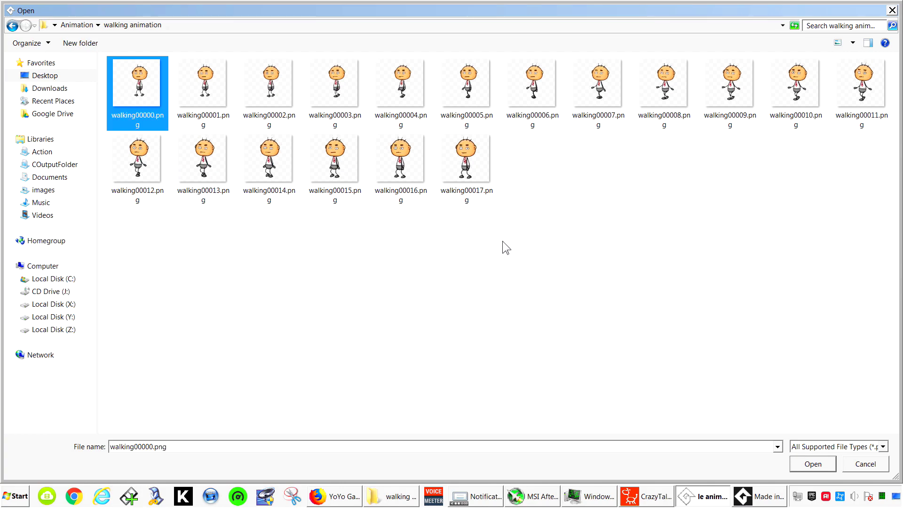
pyautogui.keyDown('shift'); pyautogui.click(471, 170); pyautogui.keyUp('shift')
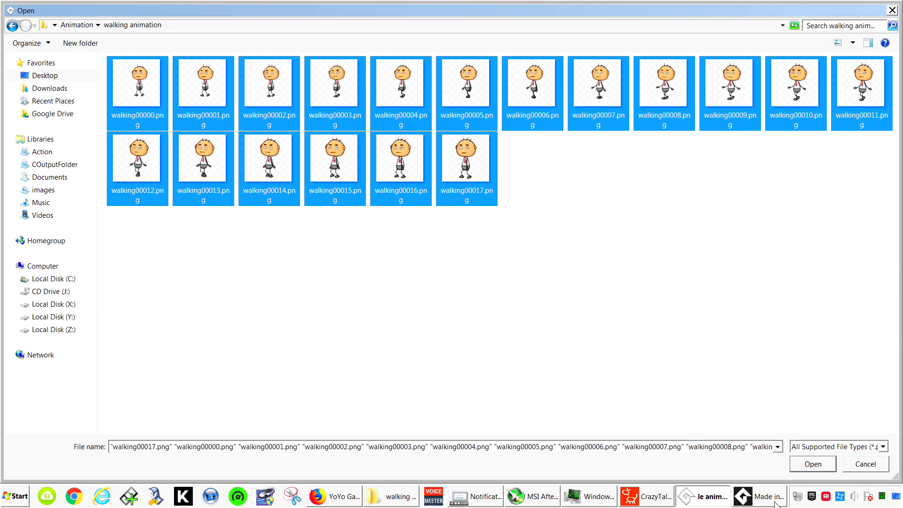
pyautogui.click(816, 465)
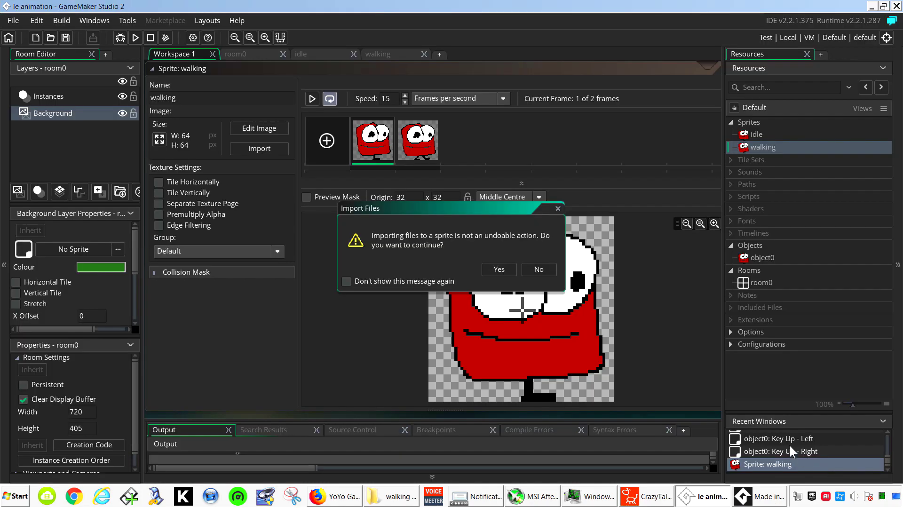
pyautogui.click(499, 269)
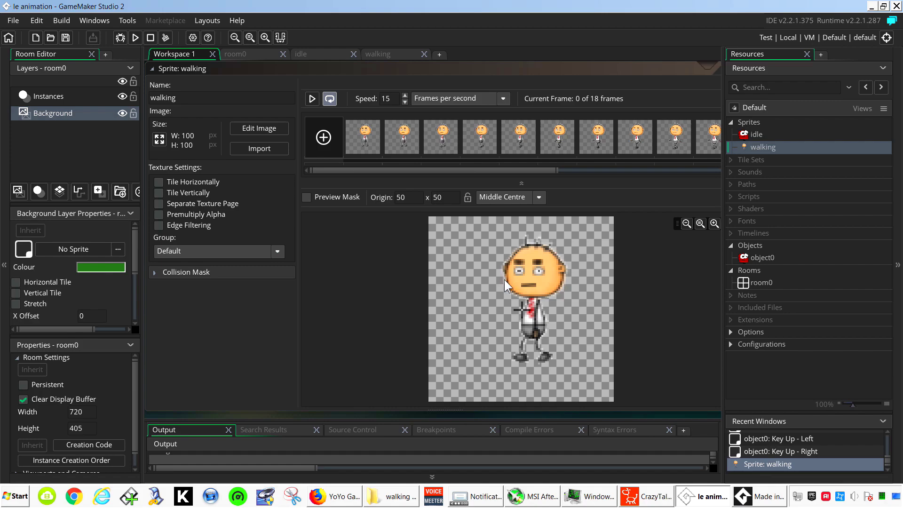
pyautogui.click(312, 99)
# - Switch to CrazyTalk Animator 3 and delete the camera keyframe at frame 1
pyautogui.click(147, 87)
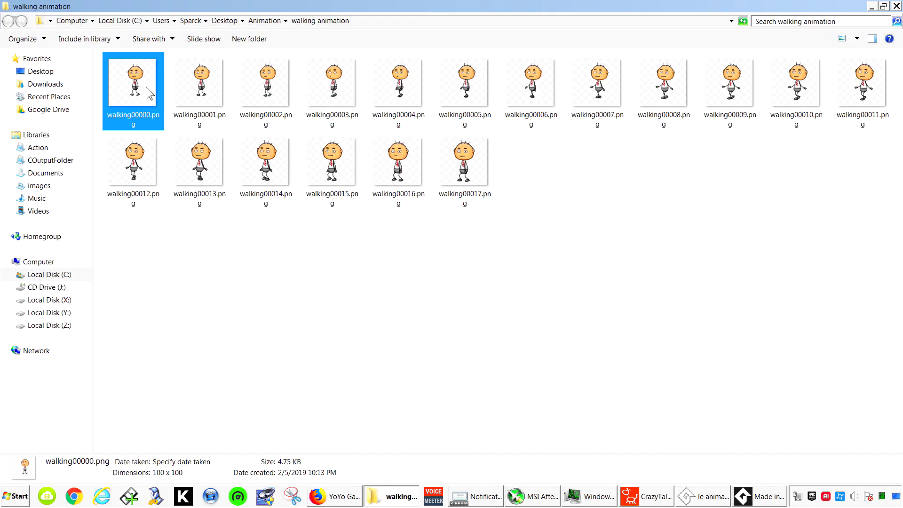
pyautogui.rightClick(146, 88)
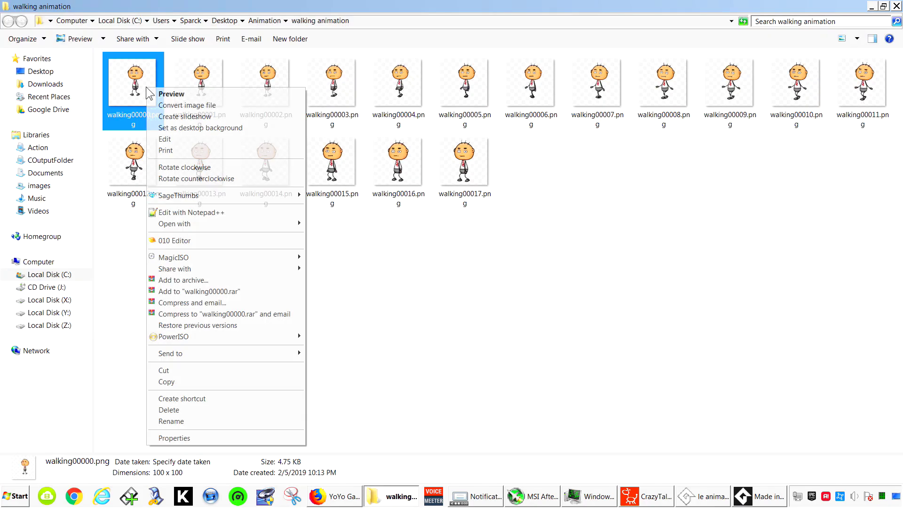
pyautogui.hotkey('alt', 'Tab')
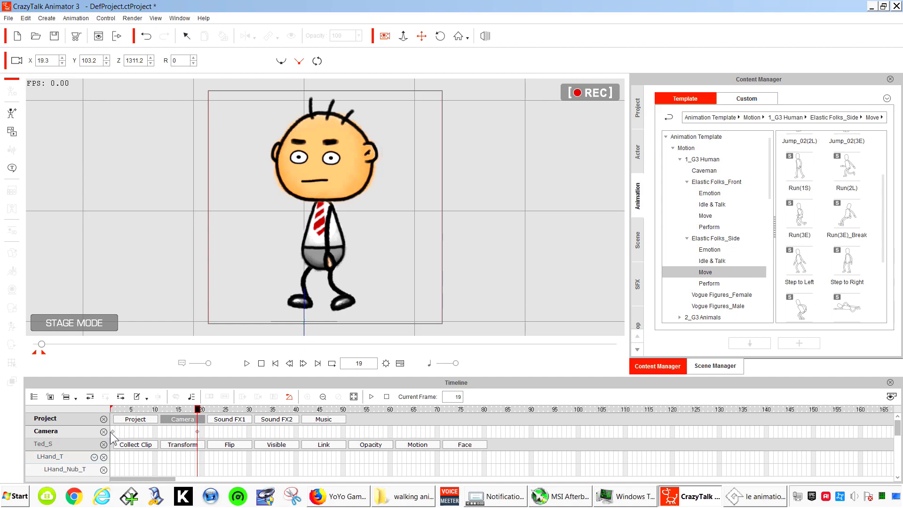
pyautogui.click(110, 432)
pyautogui.rightClick(112, 431)
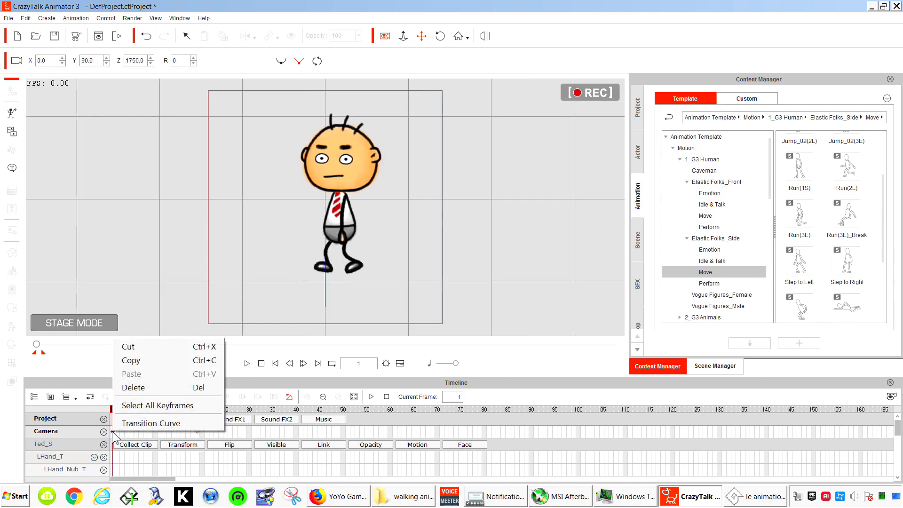
pyautogui.click(166, 391)
# - Switch to the walking animation folder and delete all the exported files, walking00000.png through walking00017.png
pyautogui.hotkey('alt', 'Tab')
pyautogui.hotkey('ctrl', 'a')
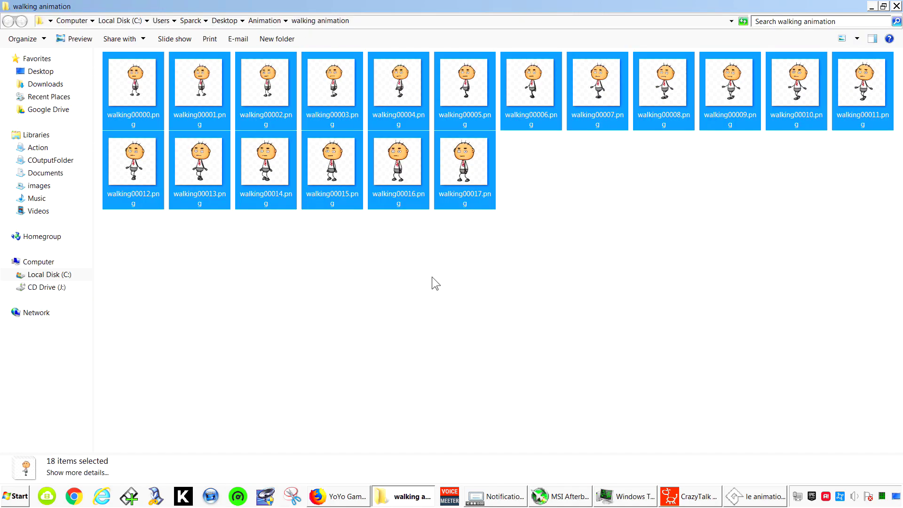
pyautogui.press('Delete')
# - Return to CrazyTalk Animator 3 and export frames 1 to 19 as a 200 x 200 PNG sequence named walking into the walking animation folder
pyautogui.hotkey('alt', 'Tab')
pyautogui.click(559, 272)
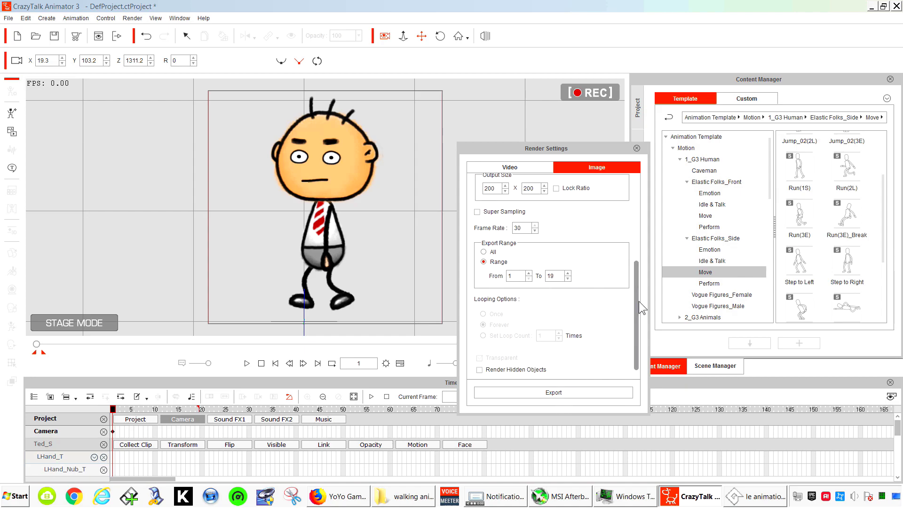
pyautogui.click(570, 391)
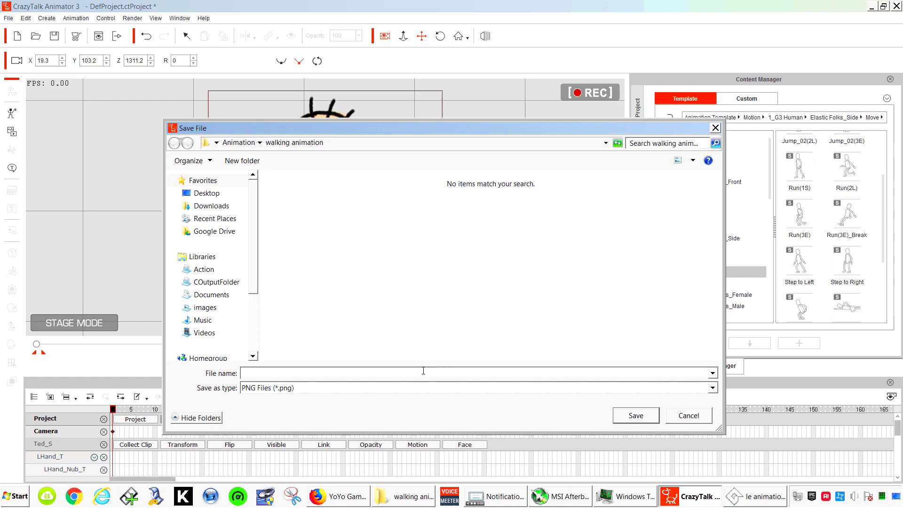
pyautogui.write('walking')
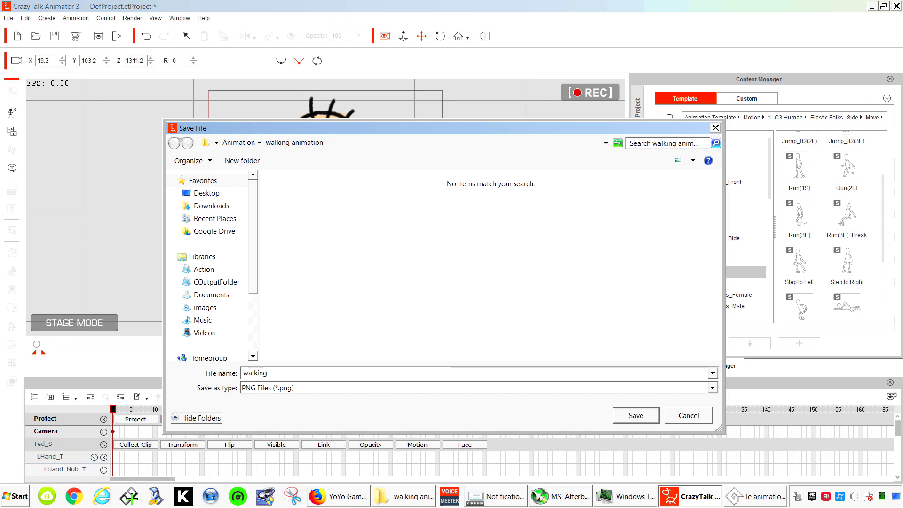
pyautogui.click(636, 415)
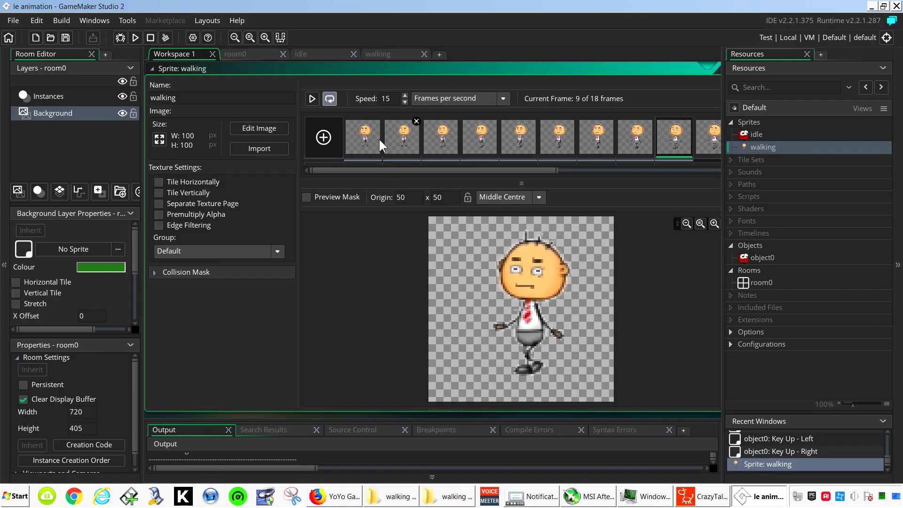
# - In GameMaker Studio 2, replace the walking sprite's frames by importing the new walking00000.png through walking00017.png
pyautogui.click(366, 156)
pyautogui.click(256, 150)
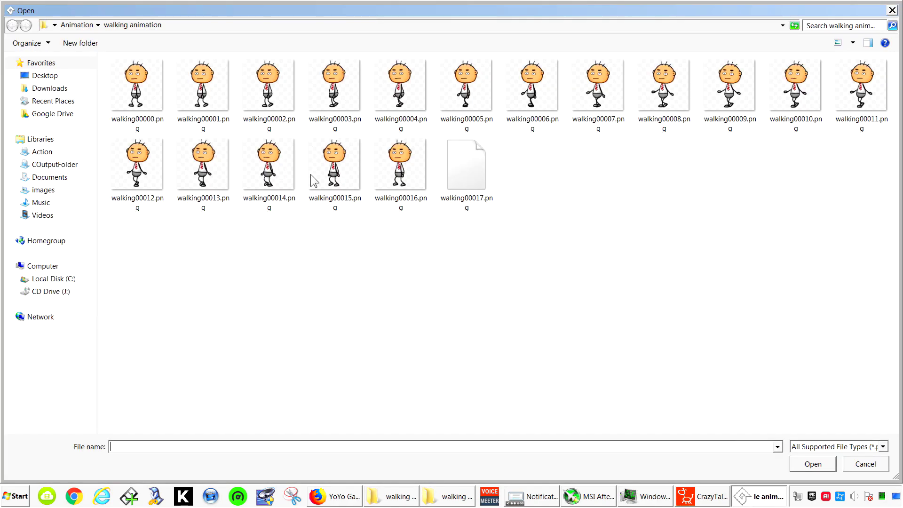
pyautogui.click(147, 93)
pyautogui.keyDown('shift'); pyautogui.click(445, 184); pyautogui.keyUp('shift')
pyautogui.press('Return')
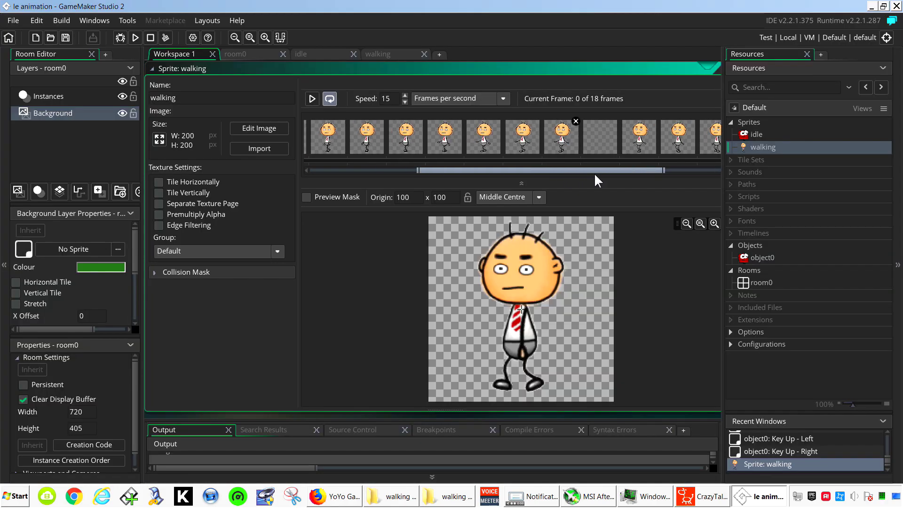
# - Go back to the first frames of the walking sprite and preview its animation
pyautogui.moveTo(636, 174); pyautogui.dragTo(396, 174)
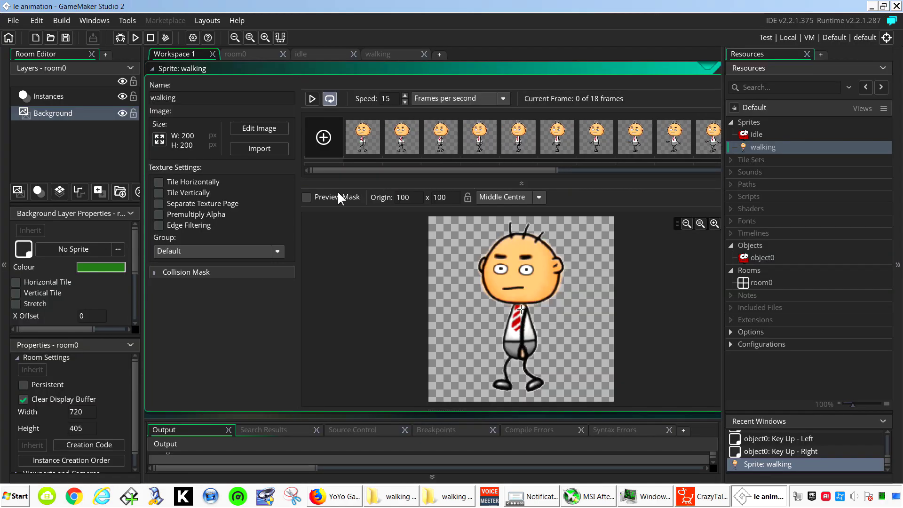
pyautogui.click(311, 98)
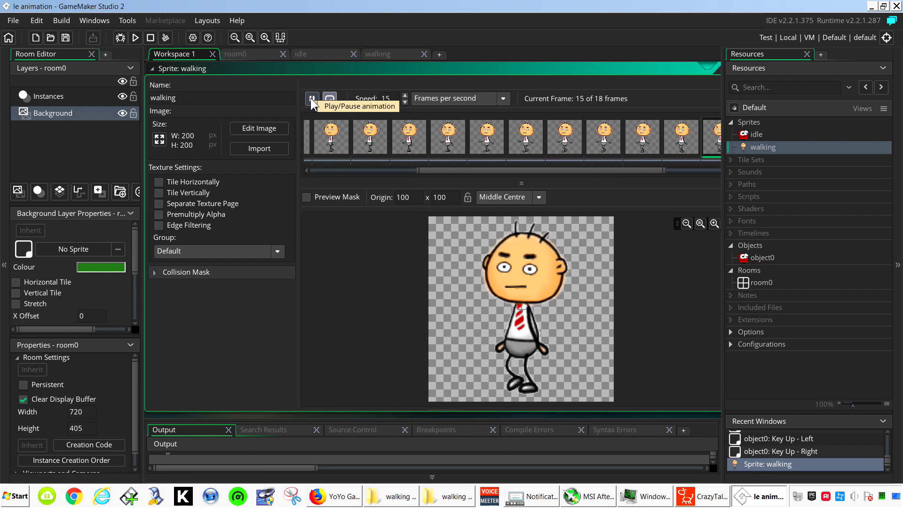
pyautogui.click(311, 98)
# - Open the idle sprite and replace its image by importing walking00000.png, accepting the import
pyautogui.doubleClick(760, 134)
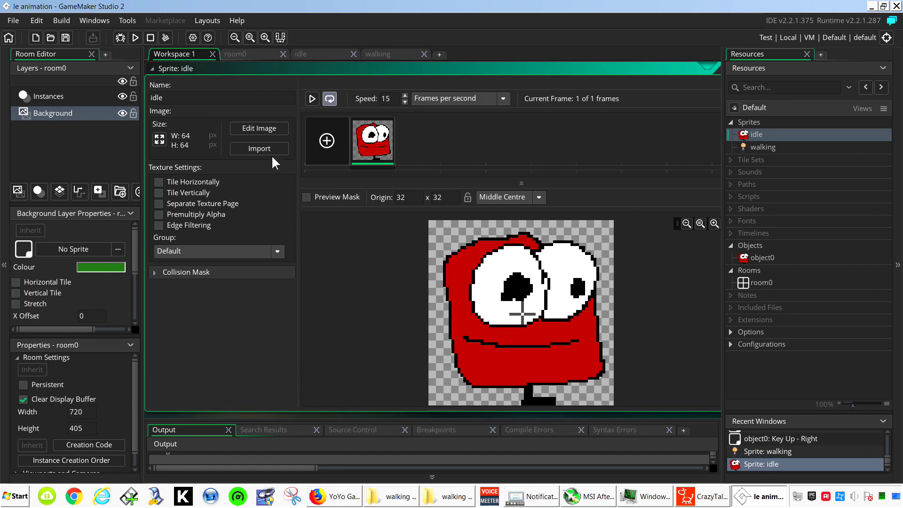
pyautogui.click(253, 147)
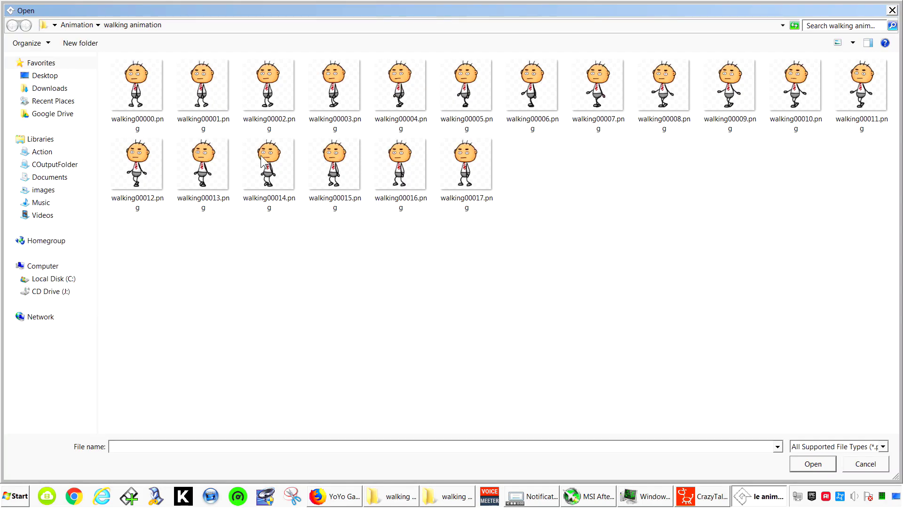
pyautogui.click(145, 94)
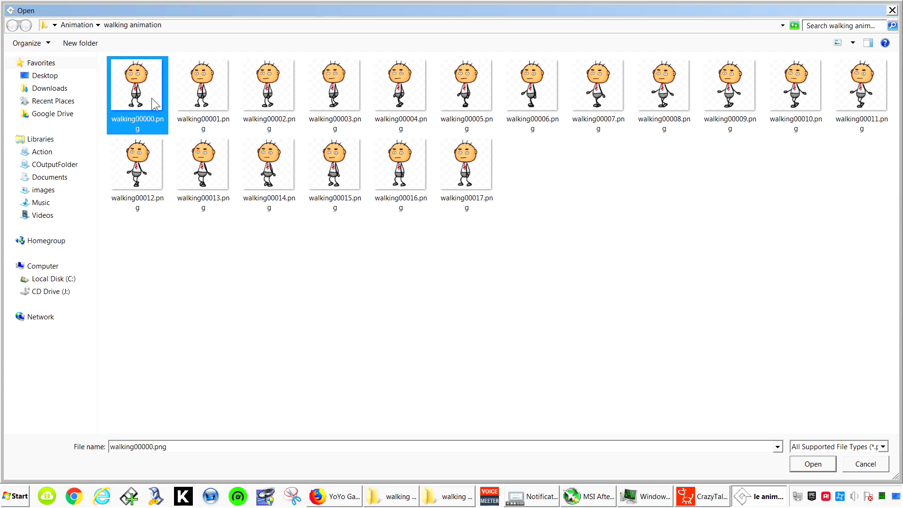
pyautogui.click(813, 464)
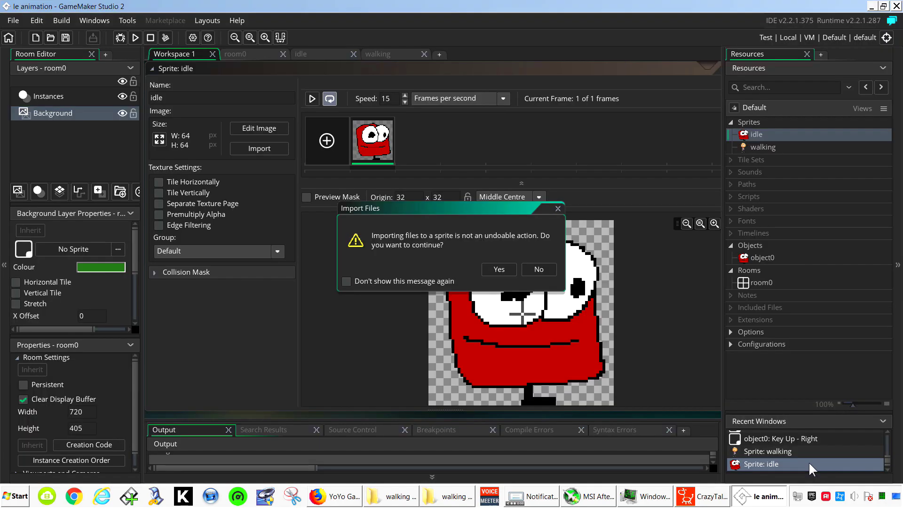
pyautogui.click(507, 276)
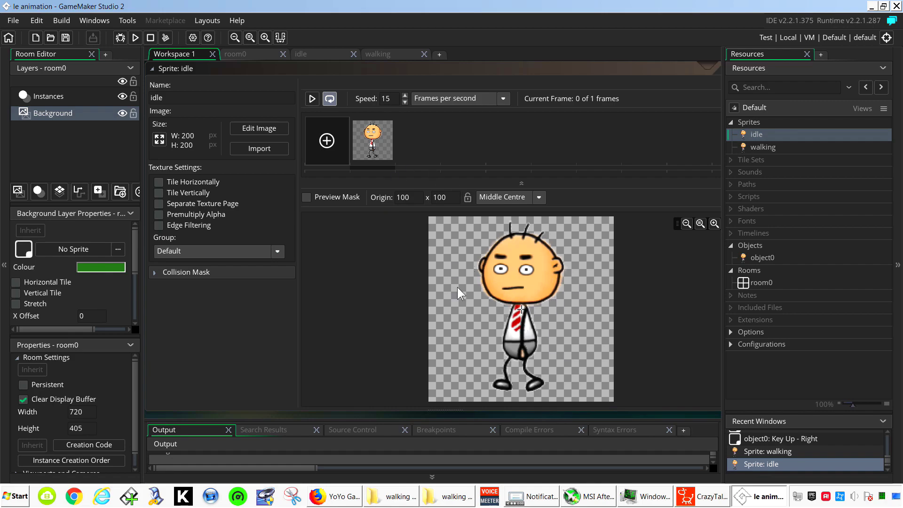
# - Run the game, walk the character left and right to check its facing direction, and close the game window
pyautogui.click(135, 37)
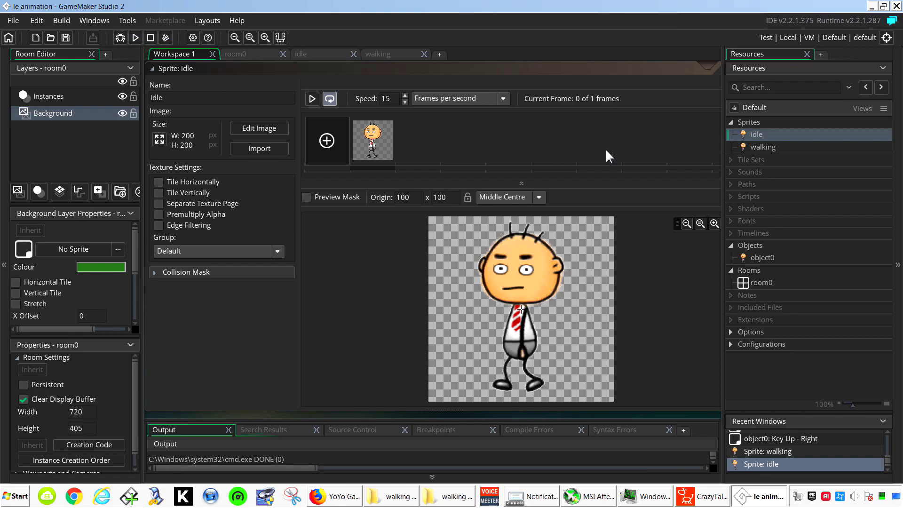
pyautogui.press('Left')
pyautogui.press('Right')
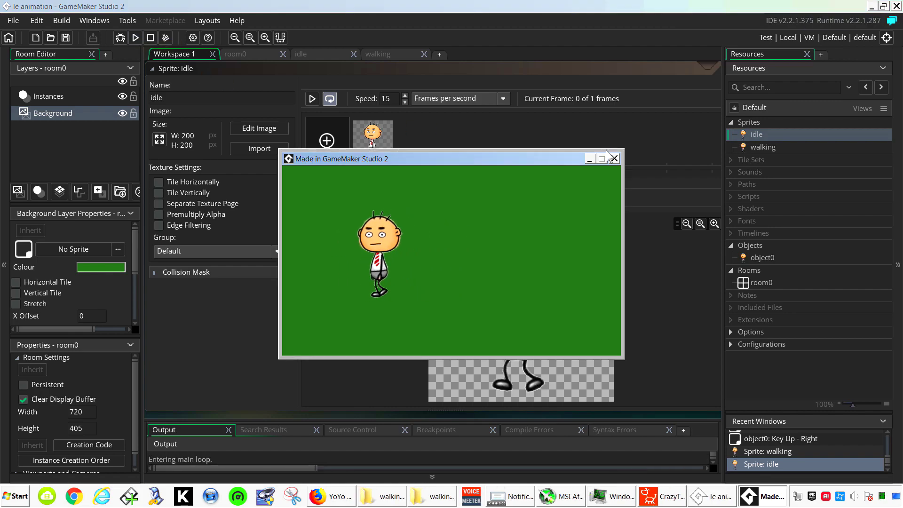
pyautogui.press('Left')
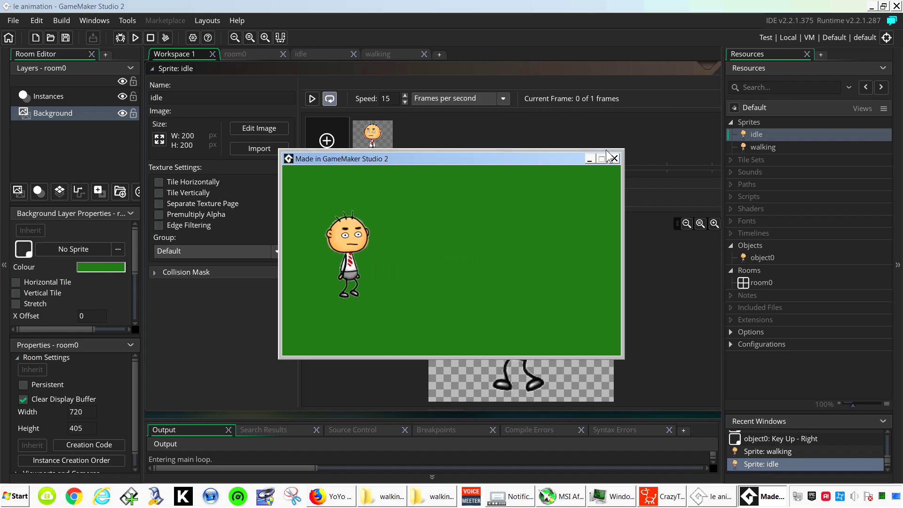
pyautogui.press('Right')
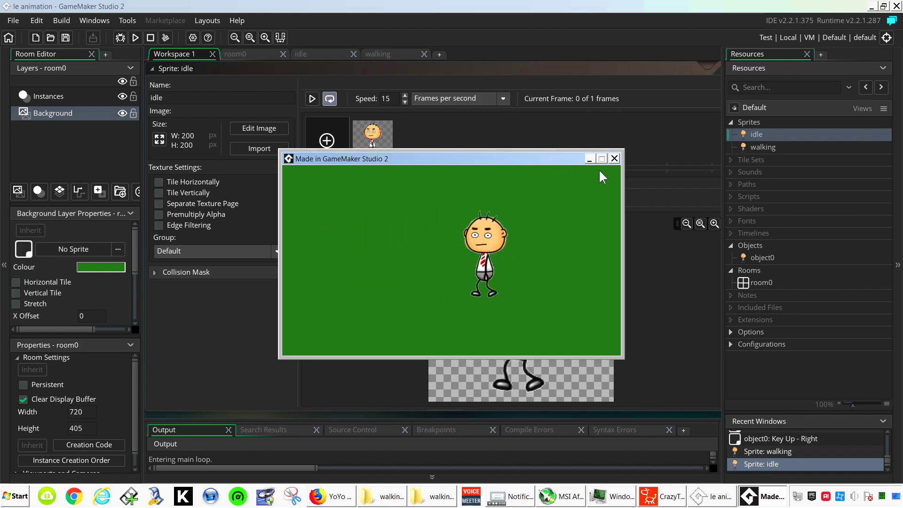
pyautogui.click(614, 159)
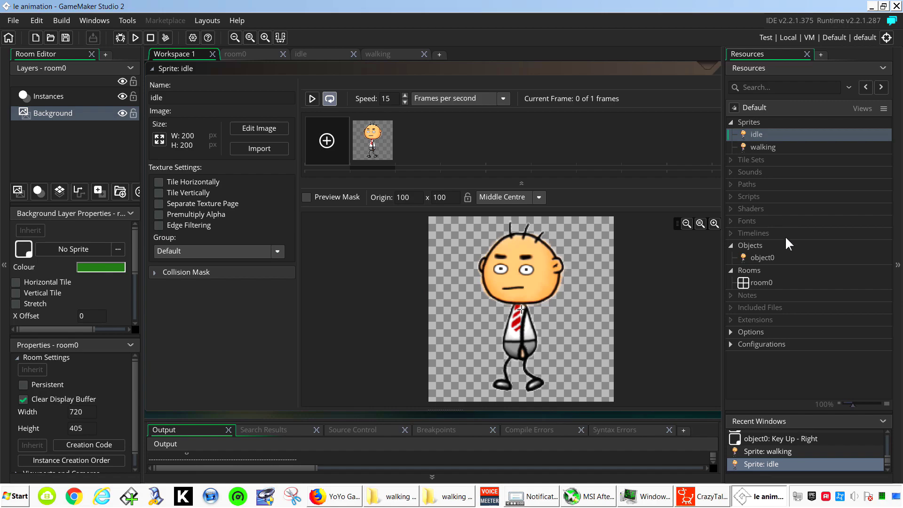
# - In object0's Key Press - Left event, set the horizontal instance scale to 1
pyautogui.click(764, 258)
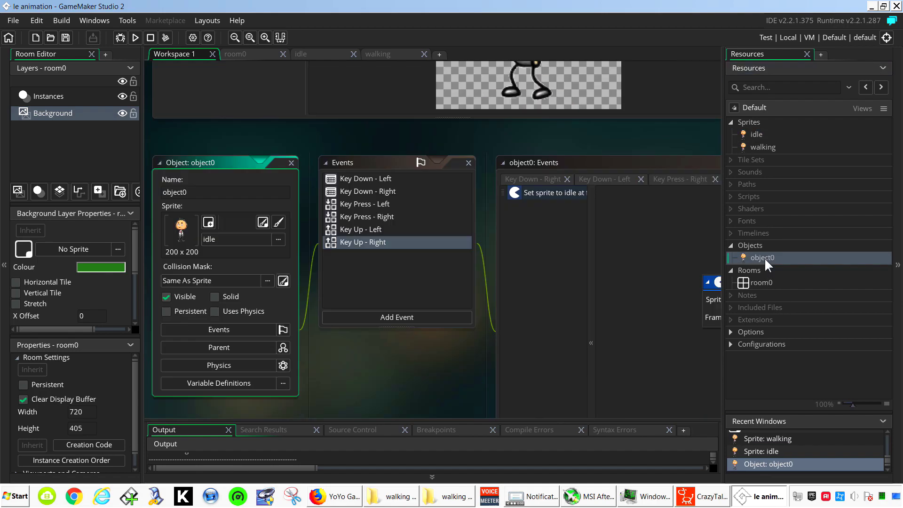
pyautogui.scroll(-2, 481, 299)
pyautogui.moveTo(548, 230); pyautogui.dragTo(437, 267)
pyautogui.click(281, 149)
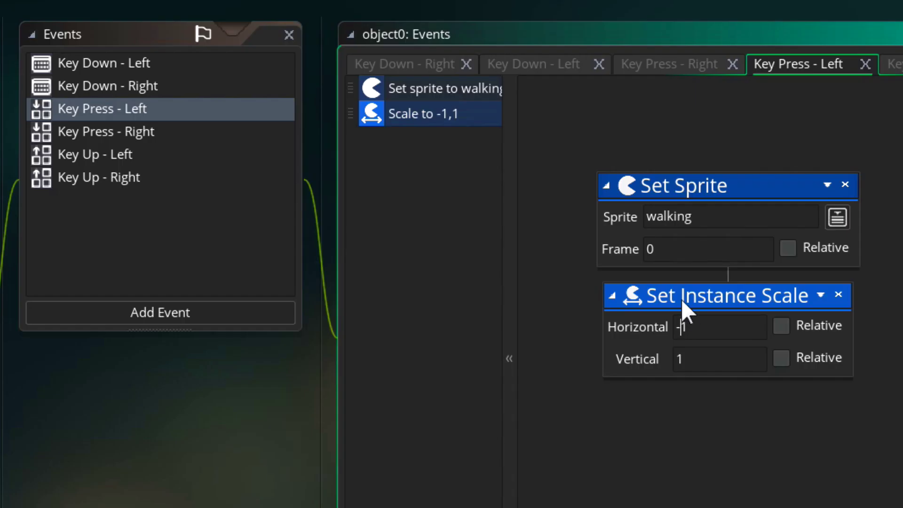
pyautogui.press('BackSpace')
pyautogui.click(556, 417)
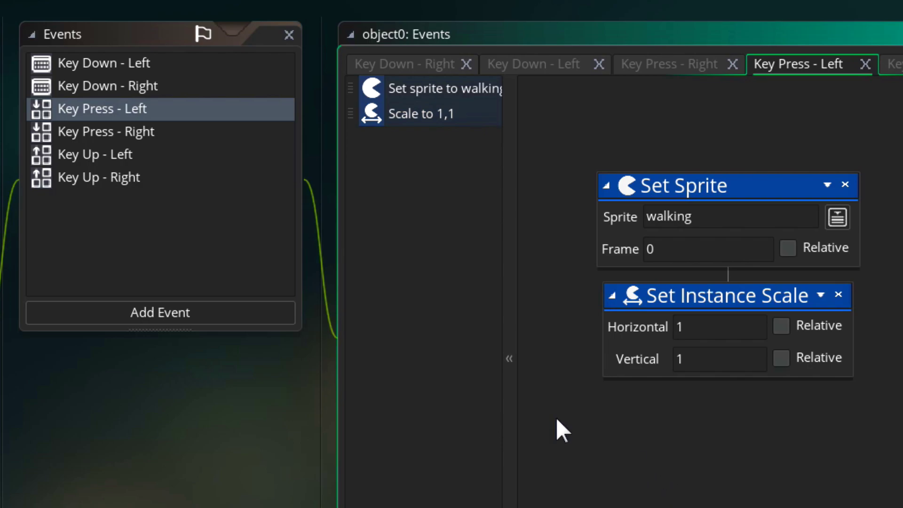
# - In object0's Key Press - Right event, set the horizontal instance scale to -1
pyautogui.click(111, 135)
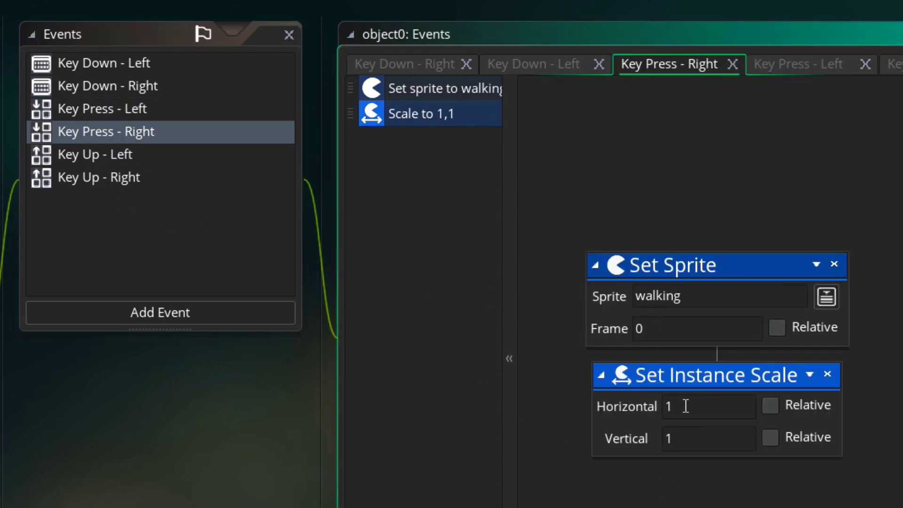
pyautogui.click(667, 406)
pyautogui.write('-')
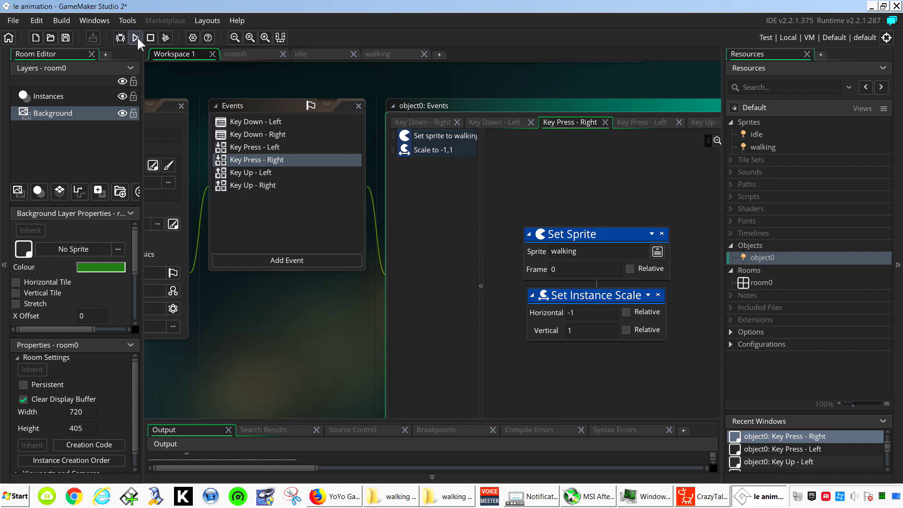
# - Run the game again, test the swapped facing directions by walking both ways, and close the game window
pyautogui.click(138, 39)
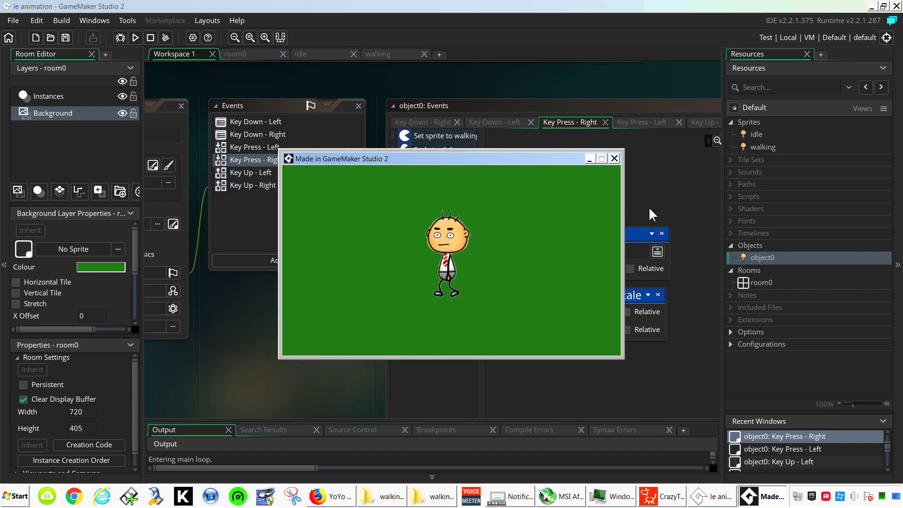
pyautogui.press('Right')
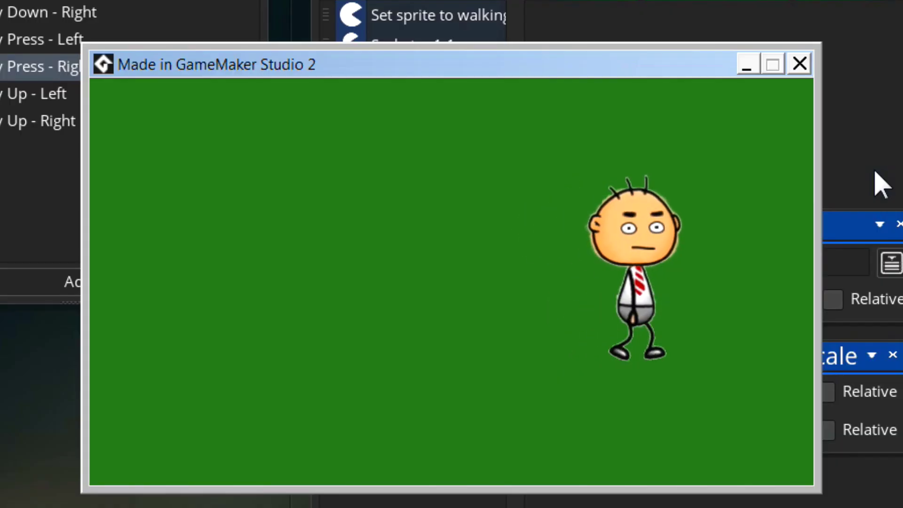
pyautogui.press('Left')
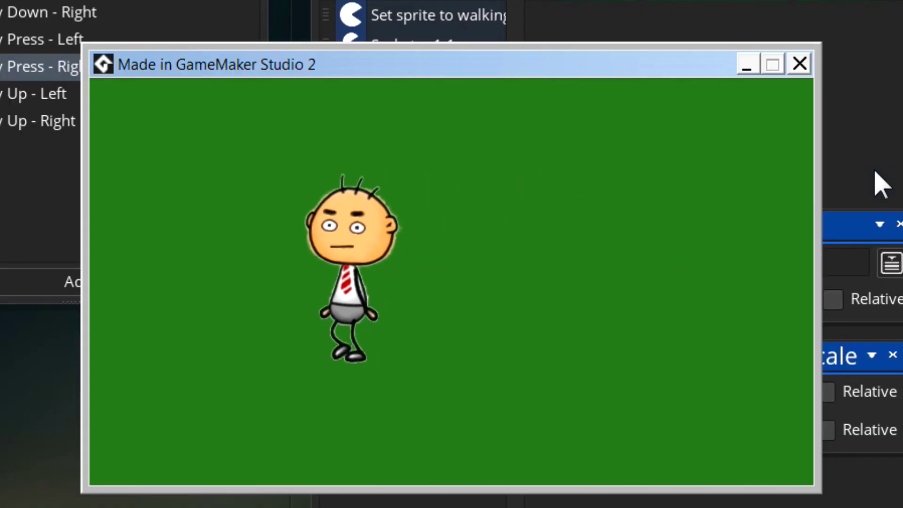
pyautogui.press('Right')
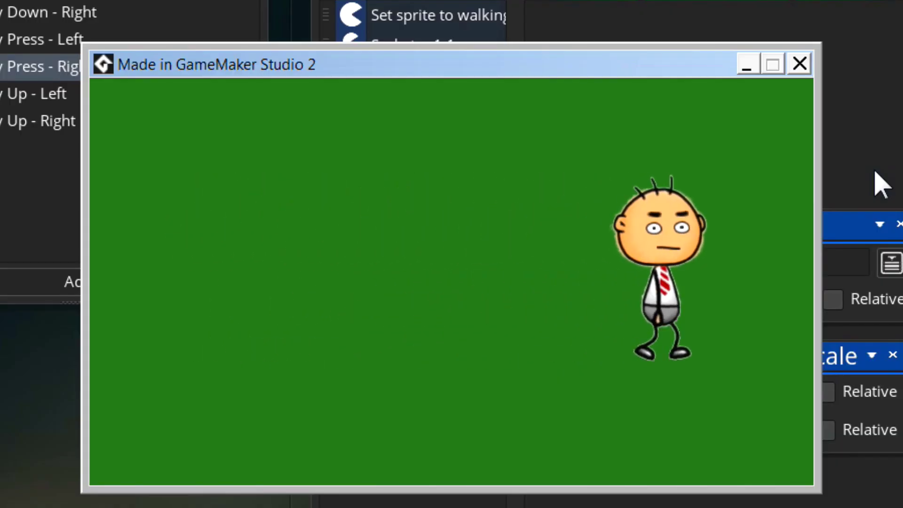
pyautogui.press('Left')
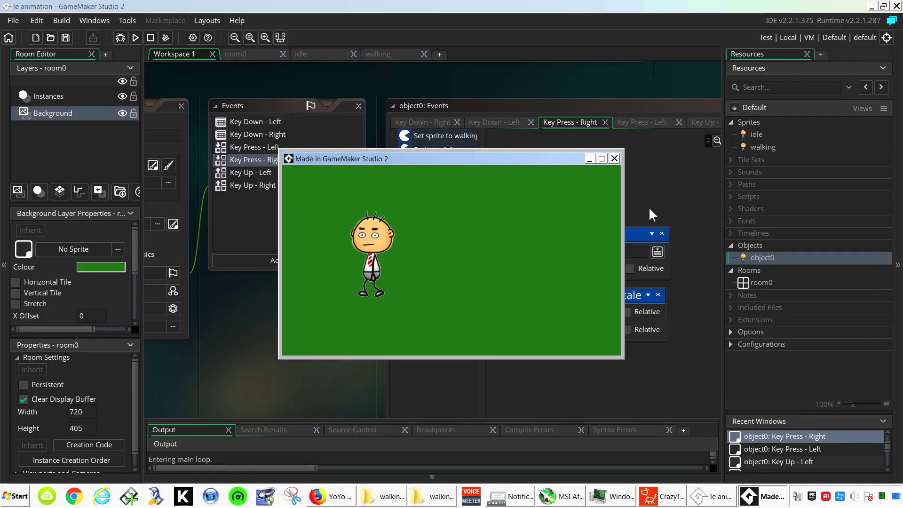
pyautogui.press('Right')
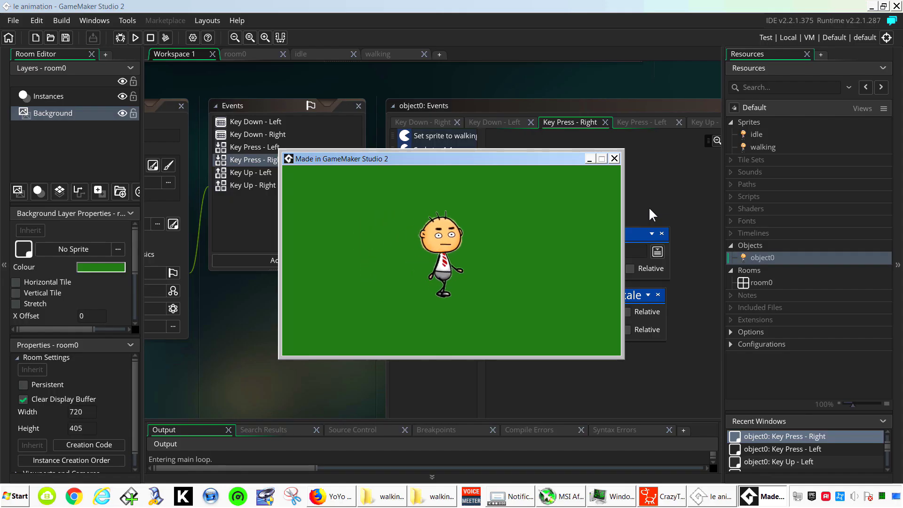
pyautogui.click(614, 158)
# - Set the walking sprite's speed to 30 frames per second and preview its animation
pyautogui.doubleClick(763, 146)
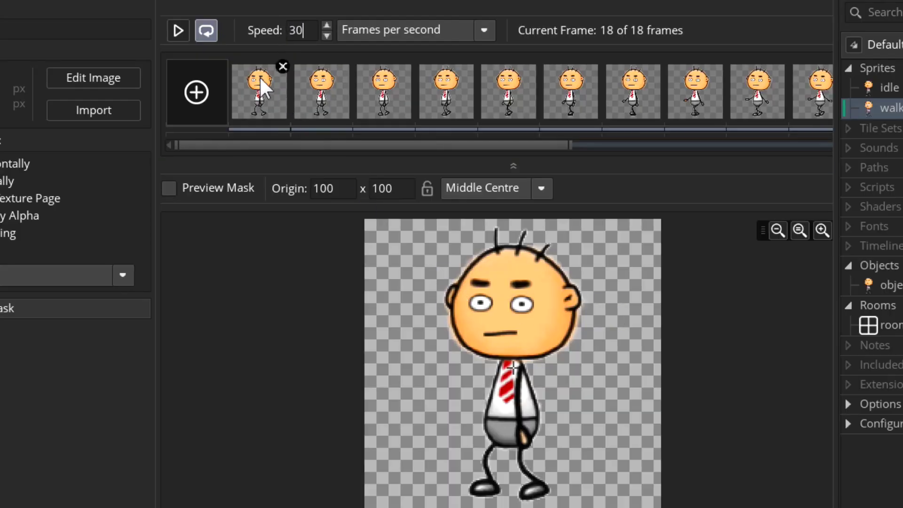
pyautogui.click(175, 31)
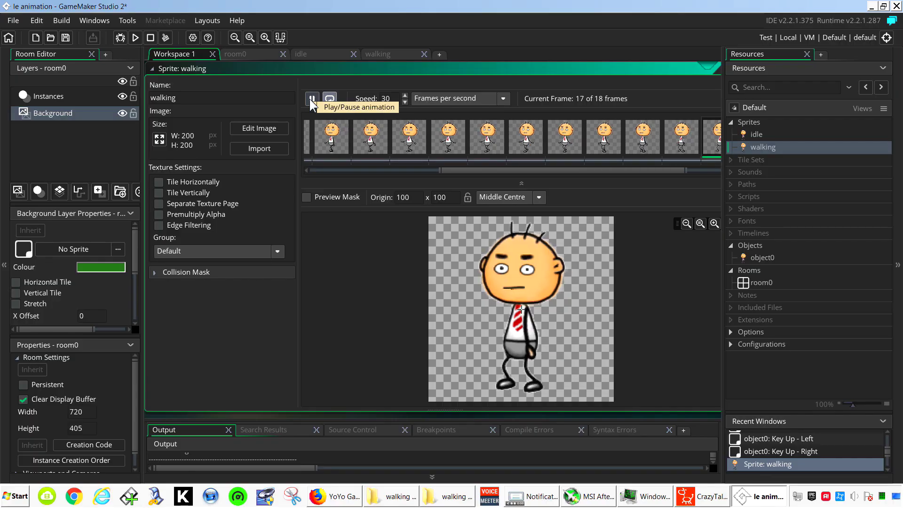
pyautogui.click(311, 99)
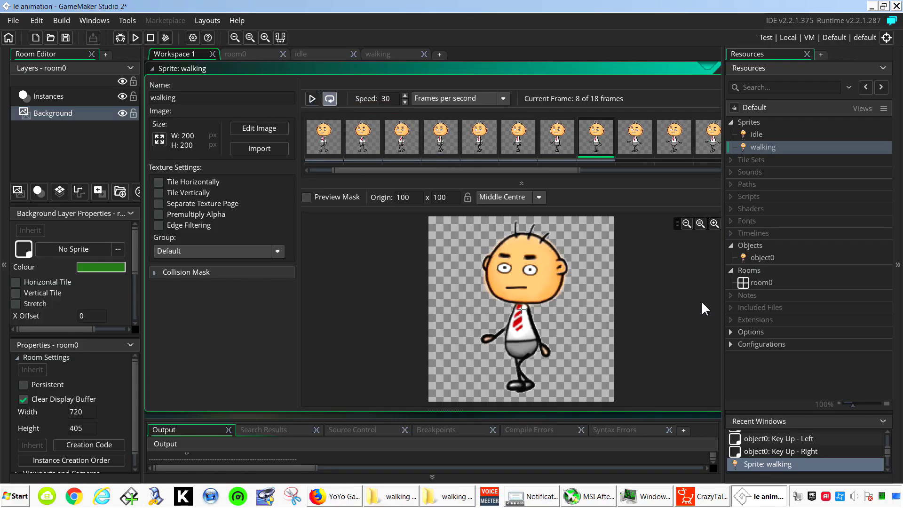
# - Run the game and walk the character left and right to check the faster walking animation
pyautogui.click(135, 37)
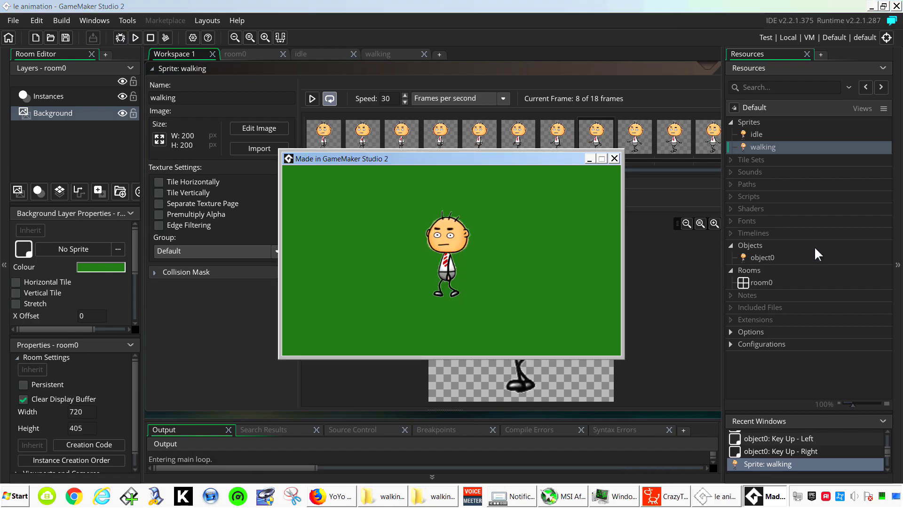
pyautogui.press('Left')
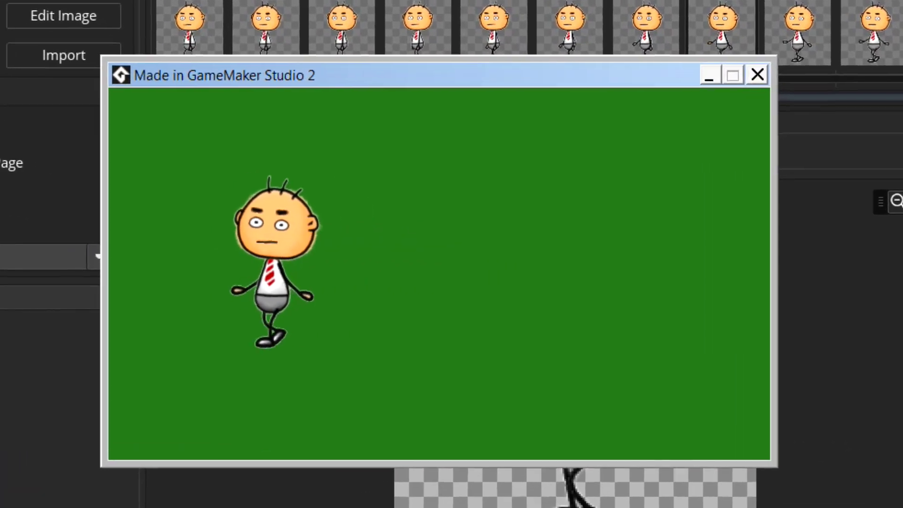
pyautogui.press('Right')
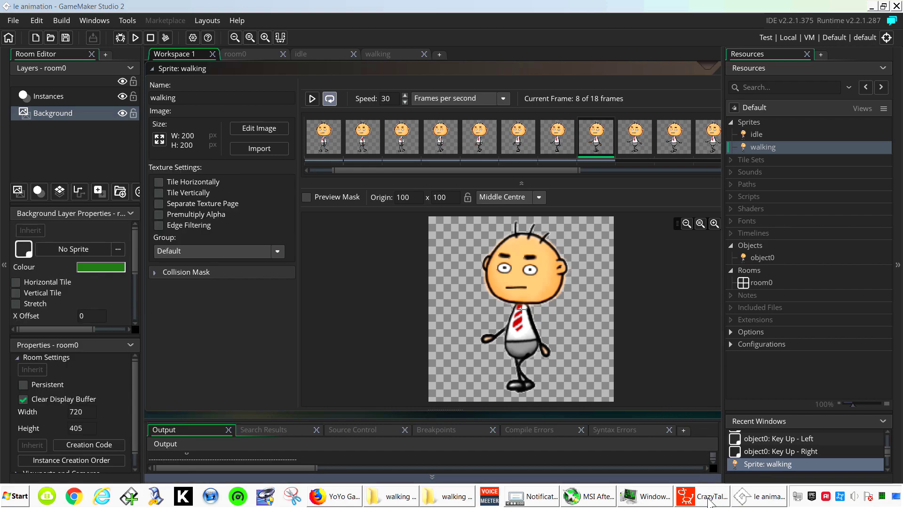
# - Switch to CrazyTalk Animator 3, close the render settings and add the Classroom 02 background from the scene templates
pyautogui.click(705, 496)
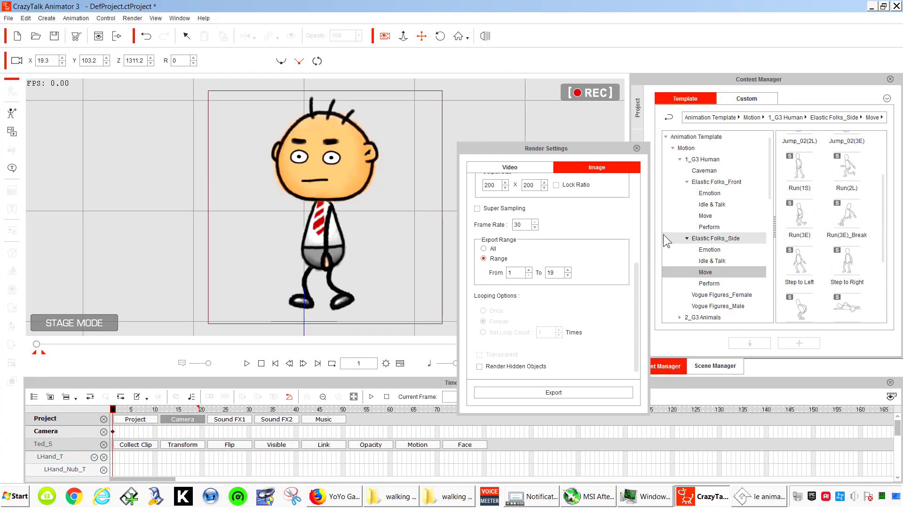
pyautogui.click(636, 148)
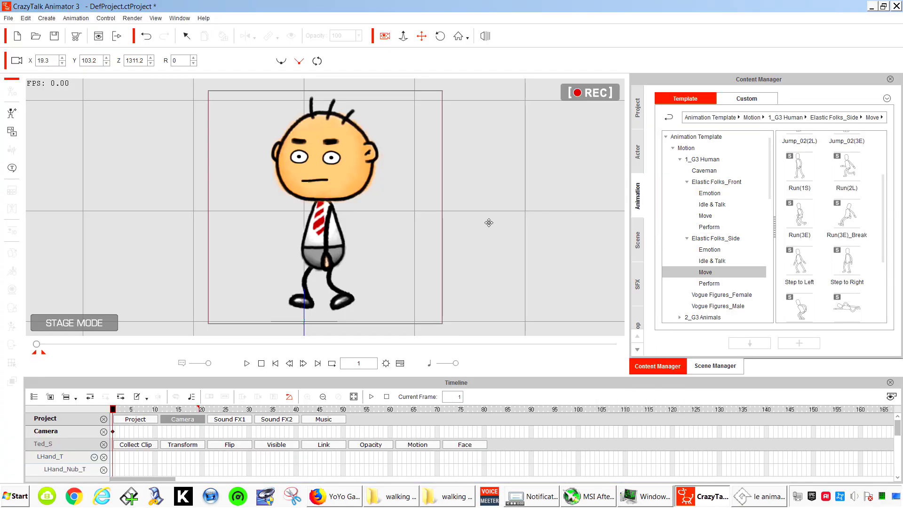
pyautogui.click(635, 251)
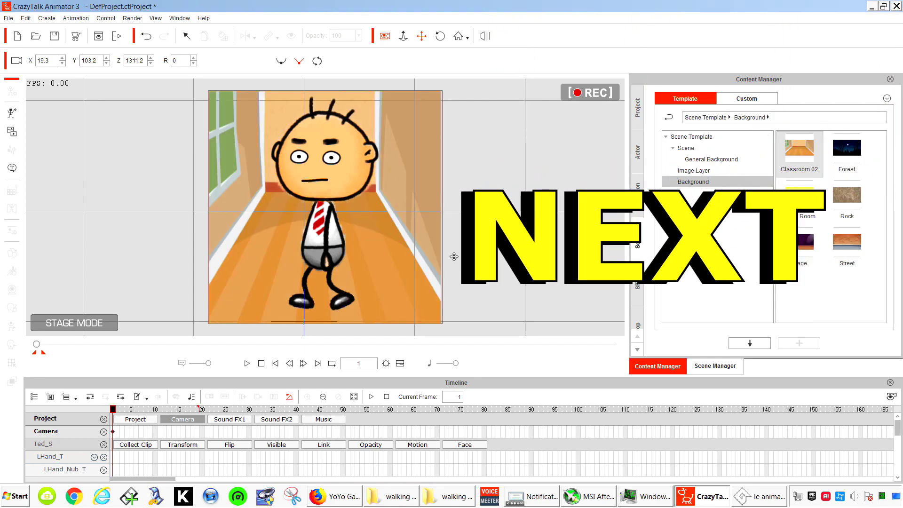